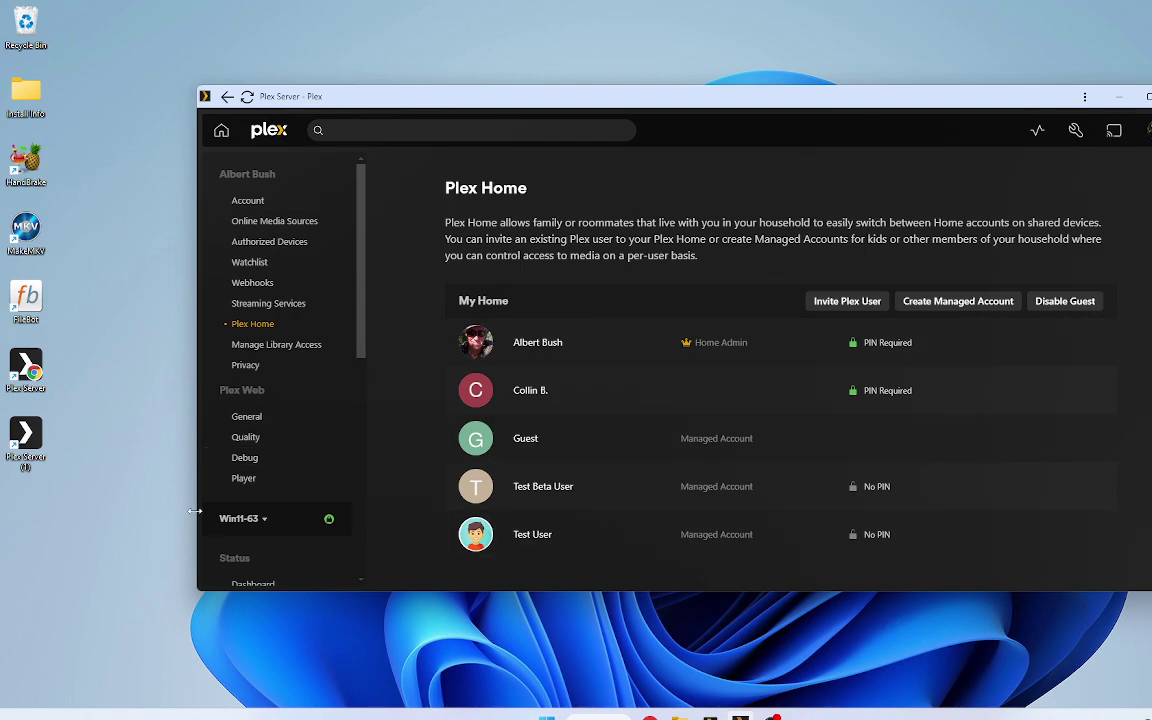
Examine the Win11-63 server's General settings for its version, and return to the Plex Home page.
scroll(225, 515, "down", 3)
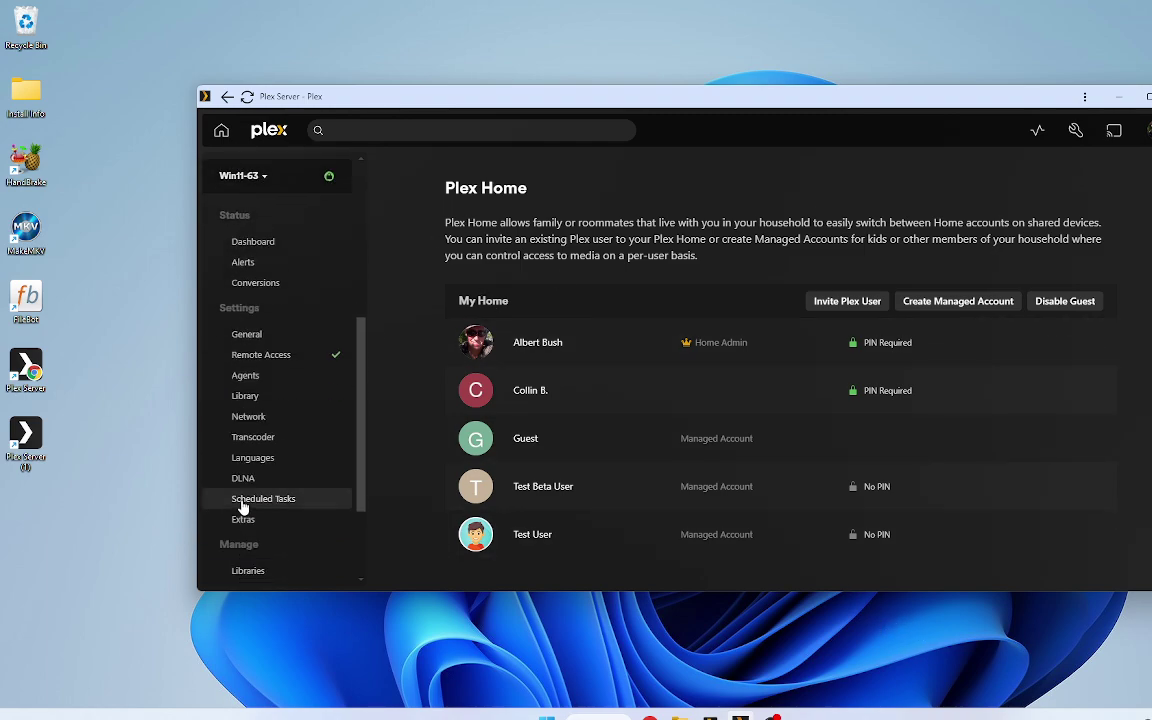
left_click(251, 336)
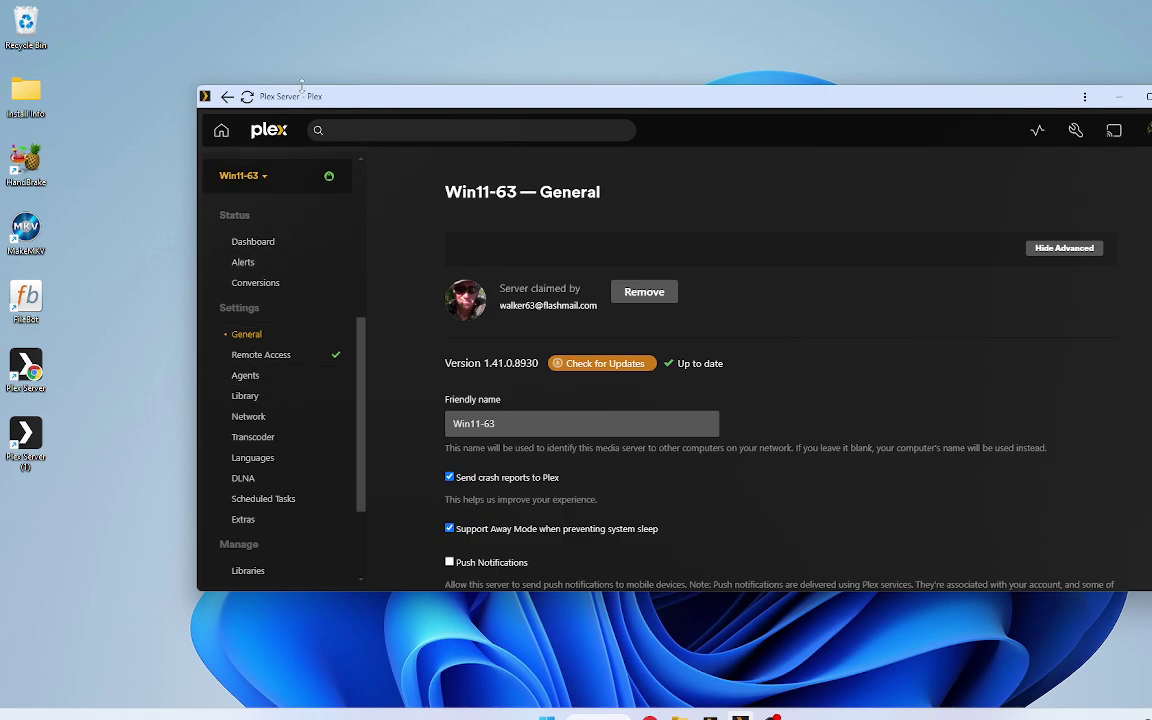
right_click(435, 106)
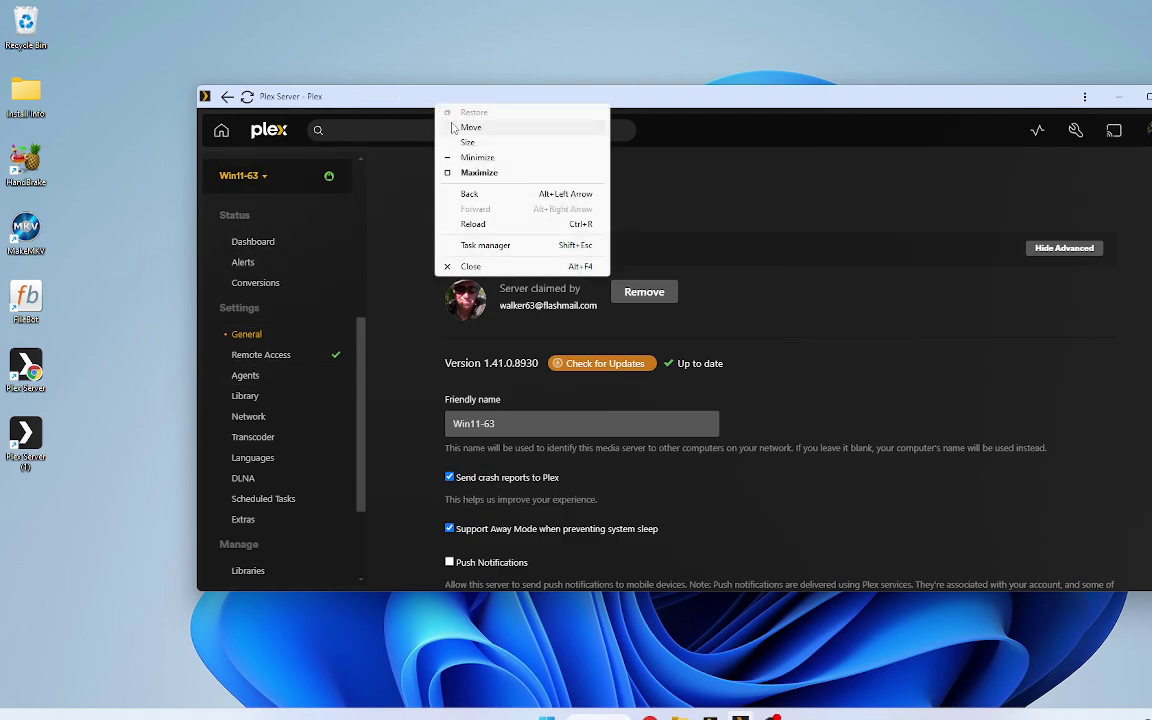
left_click(334, 117)
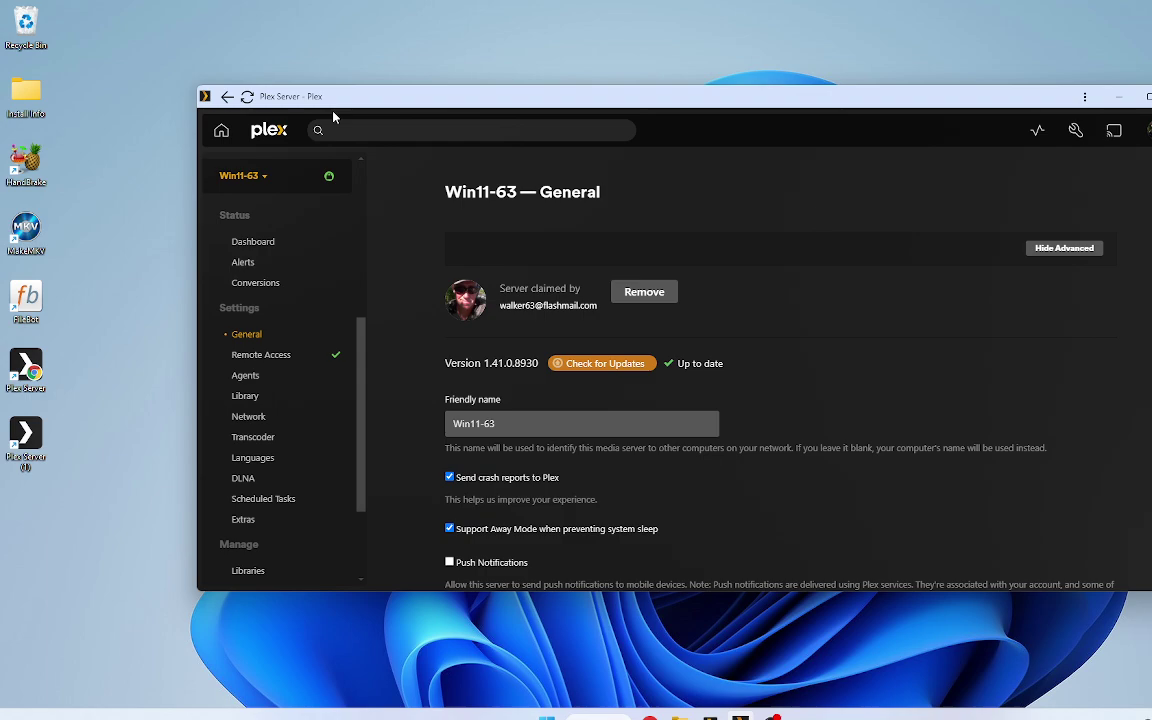
left_click(224, 97)
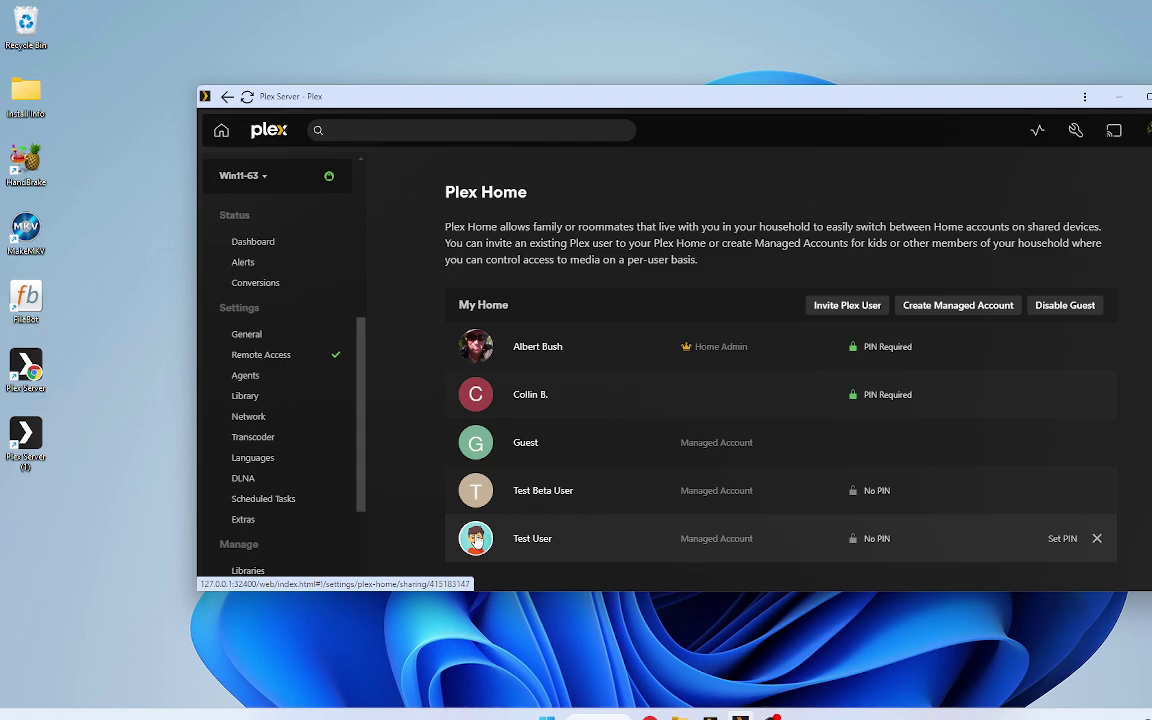
left_click(525, 545)
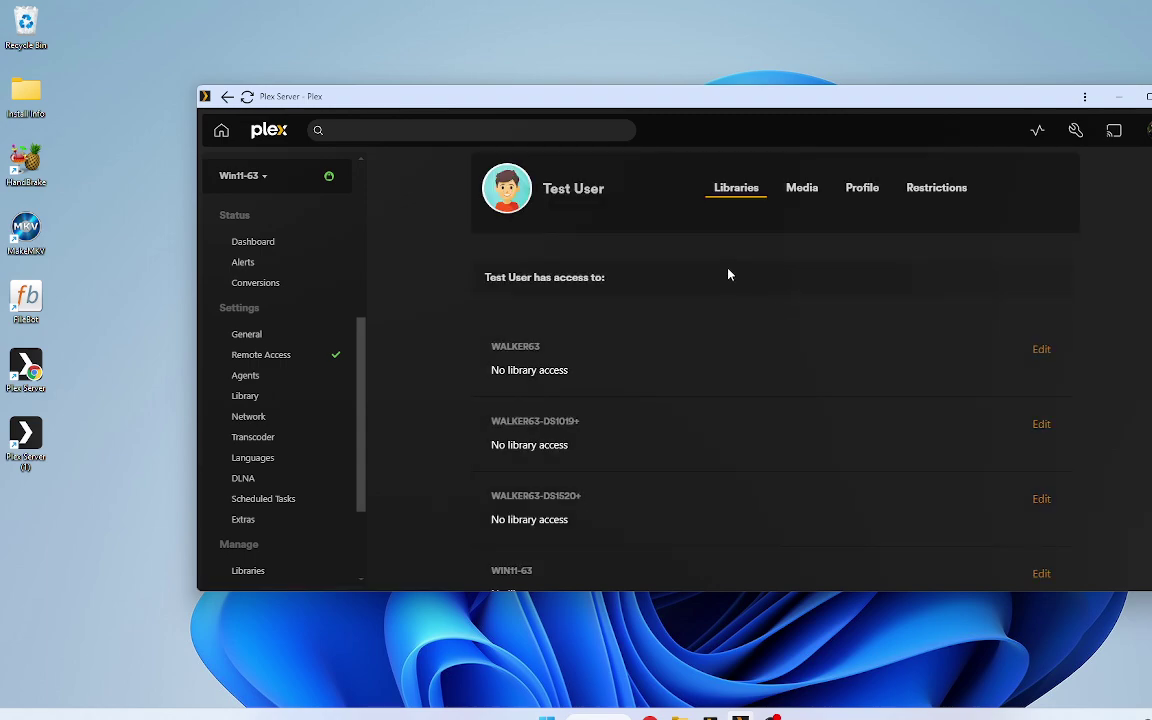
left_click(864, 189)
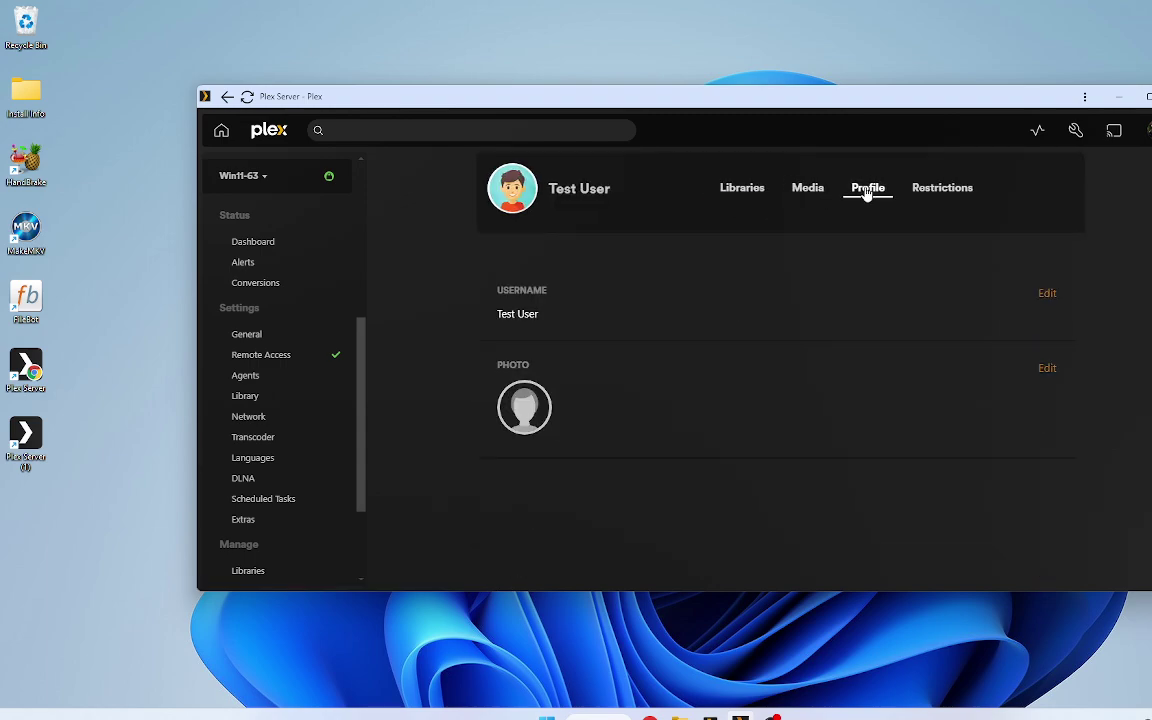
left_click(1046, 368)
left_click(718, 365)
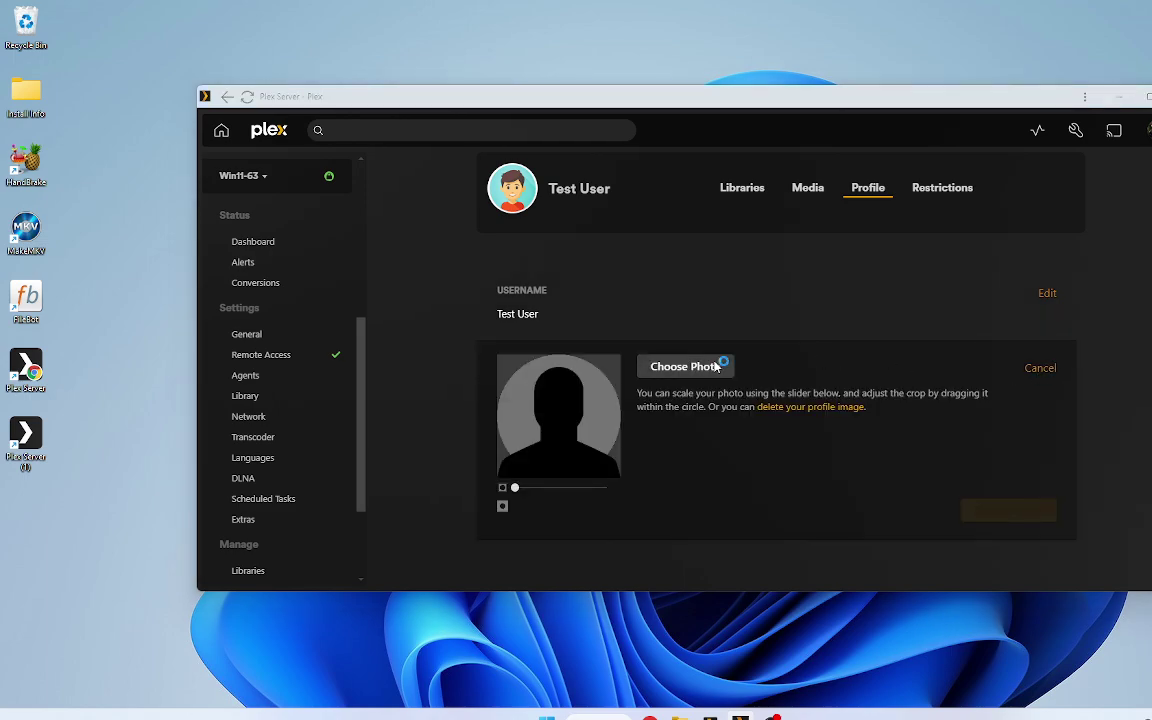
left_click(340, 214)
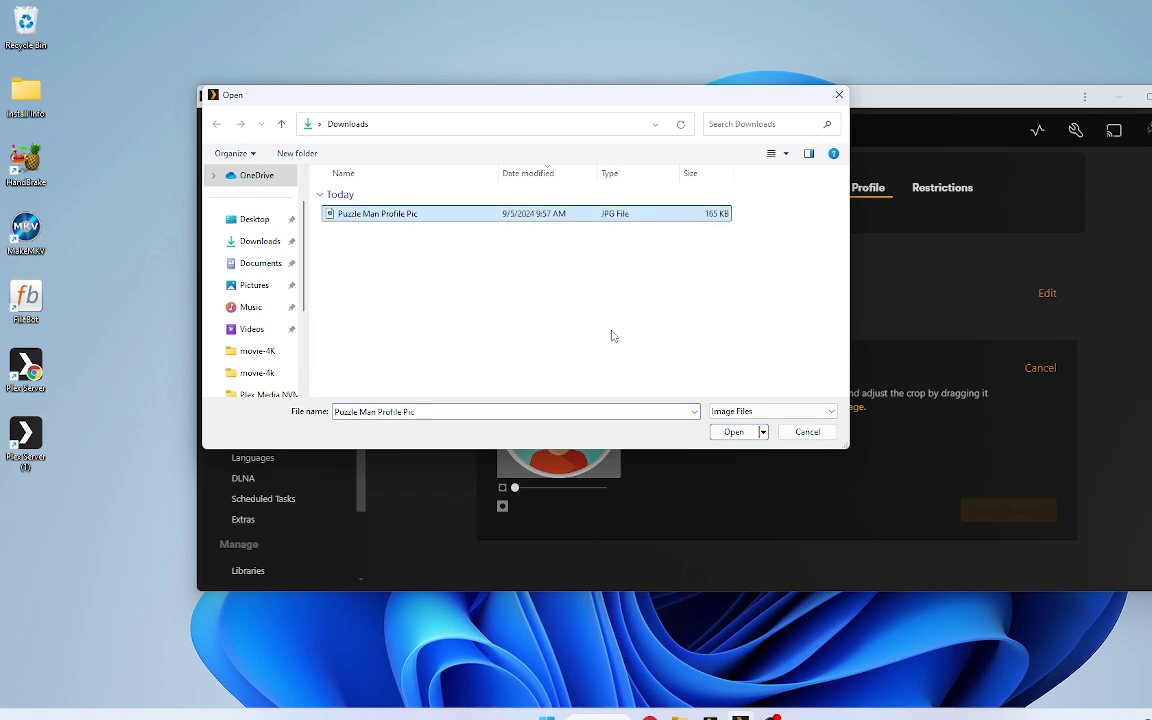
left_click(734, 432)
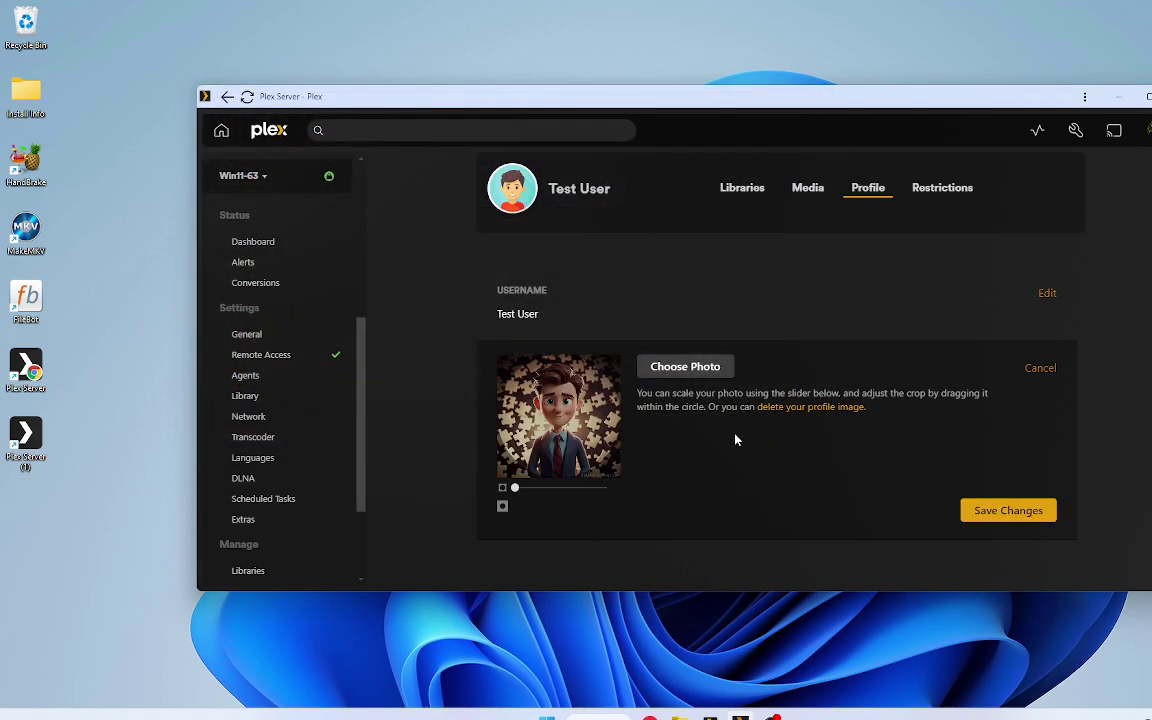
left_click(967, 511)
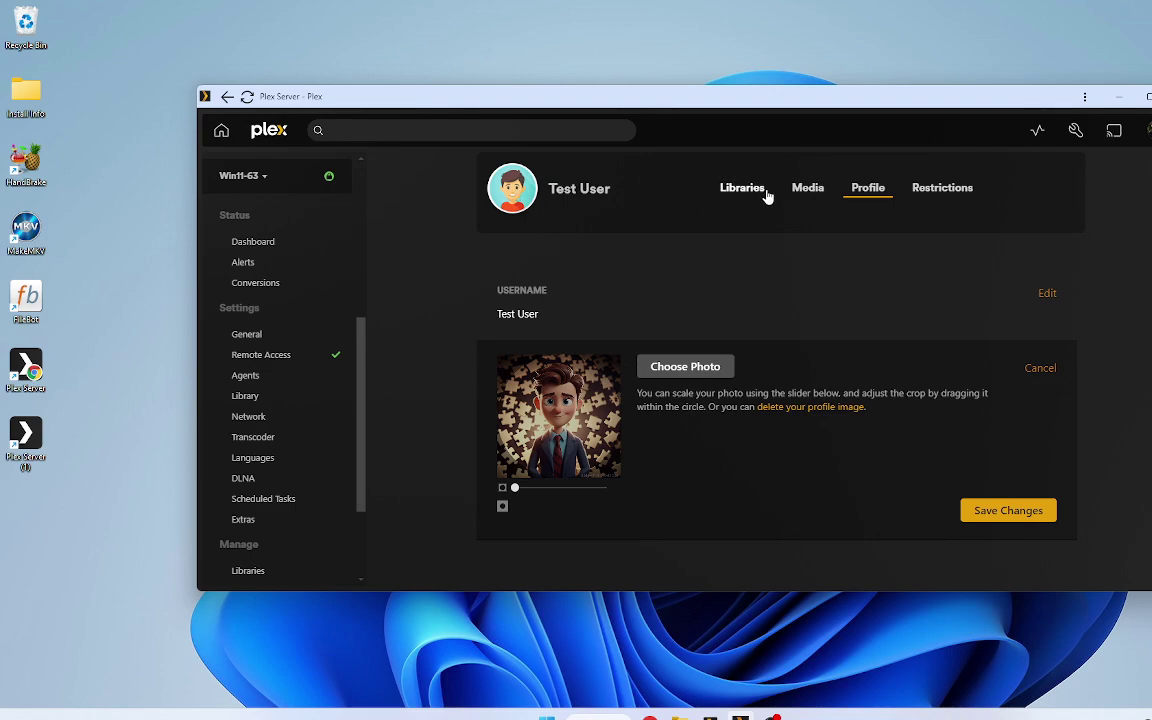
left_click(228, 97)
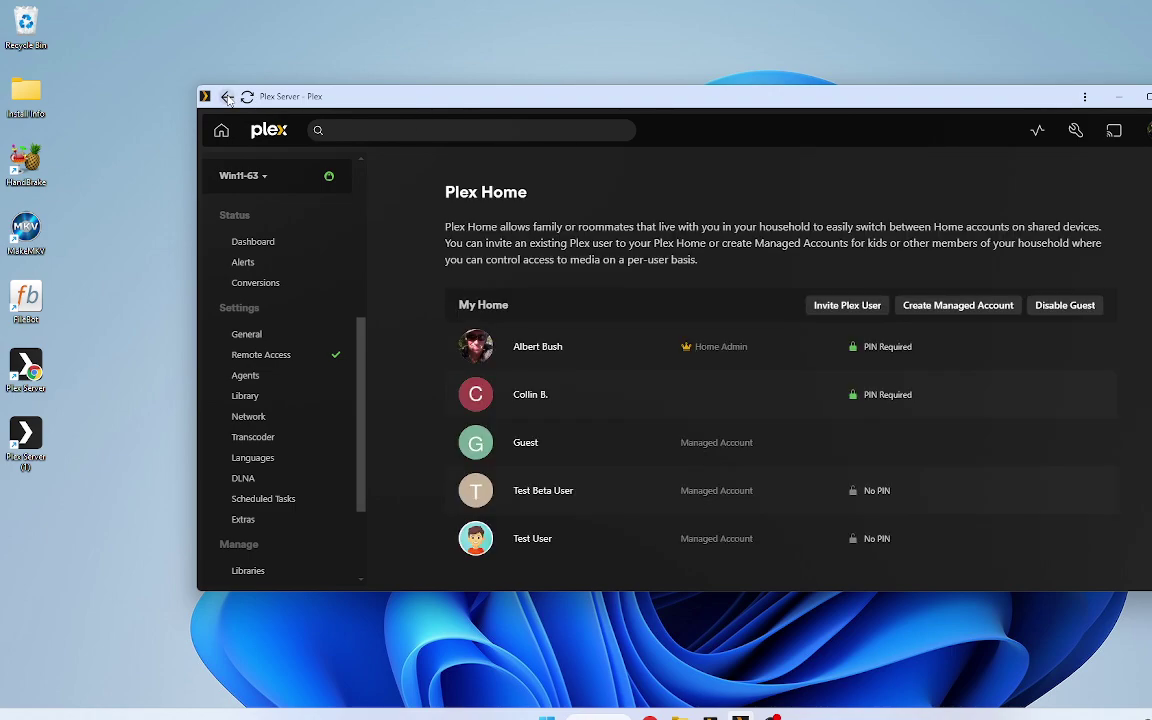
left_click(556, 492)
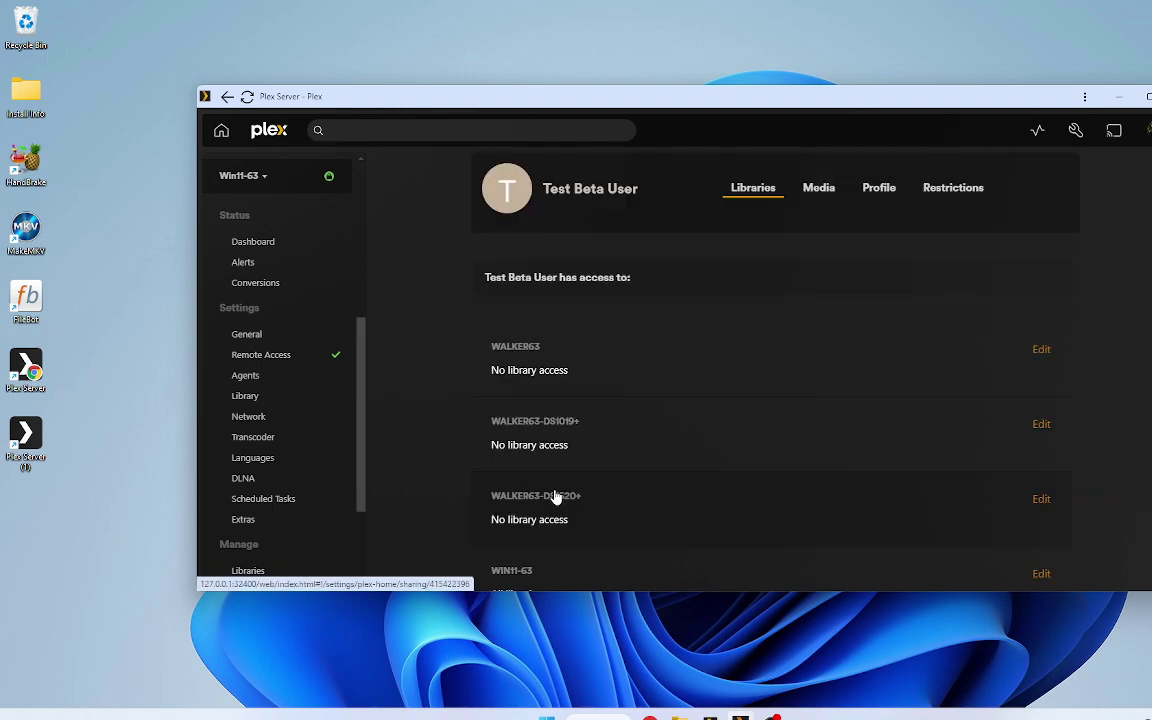
left_click(876, 199)
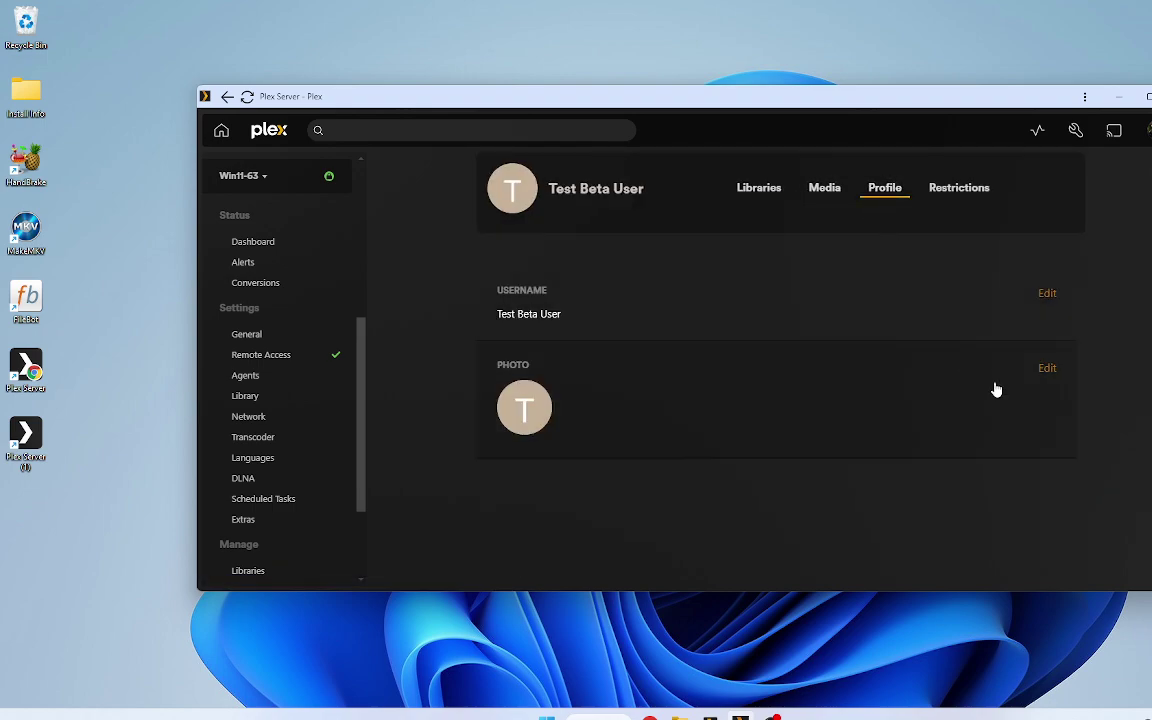
left_click(1045, 368)
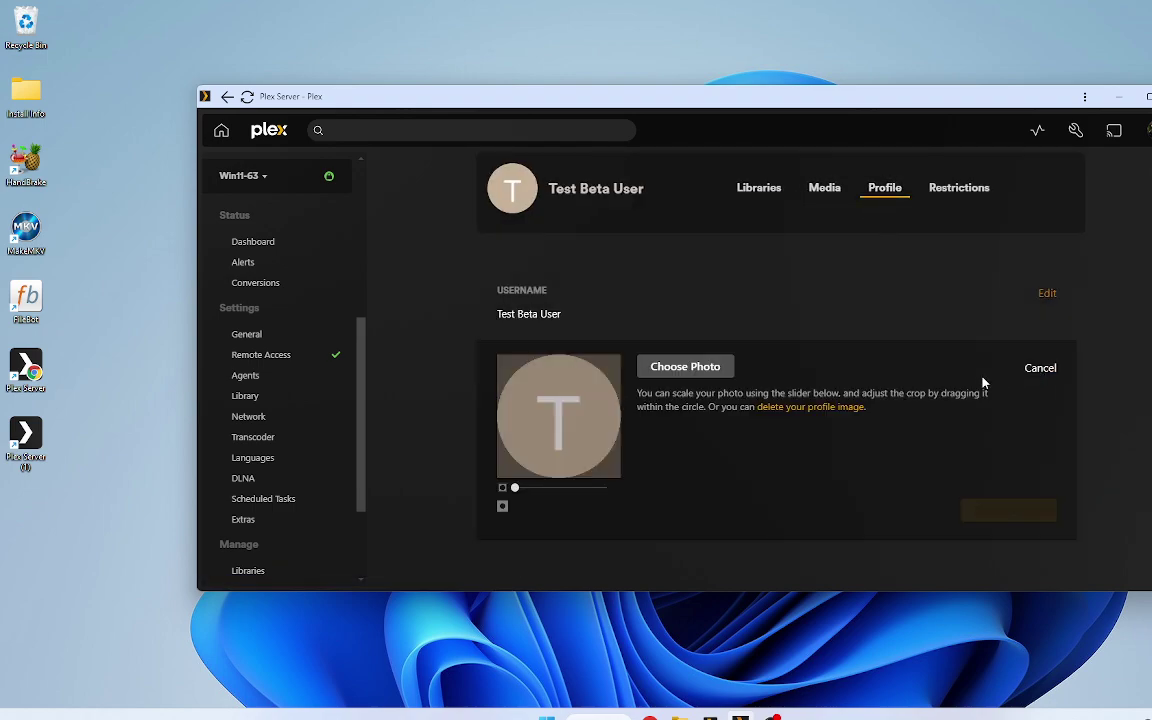
left_click(690, 367)
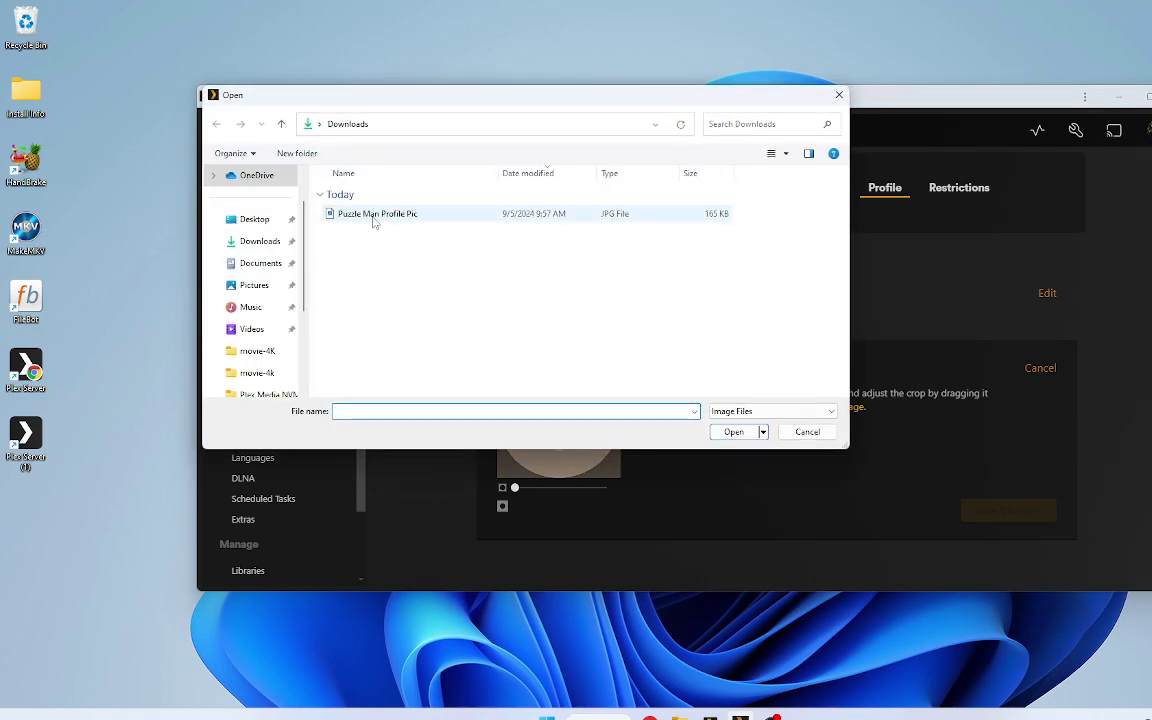
left_click(374, 214)
left_click(733, 431)
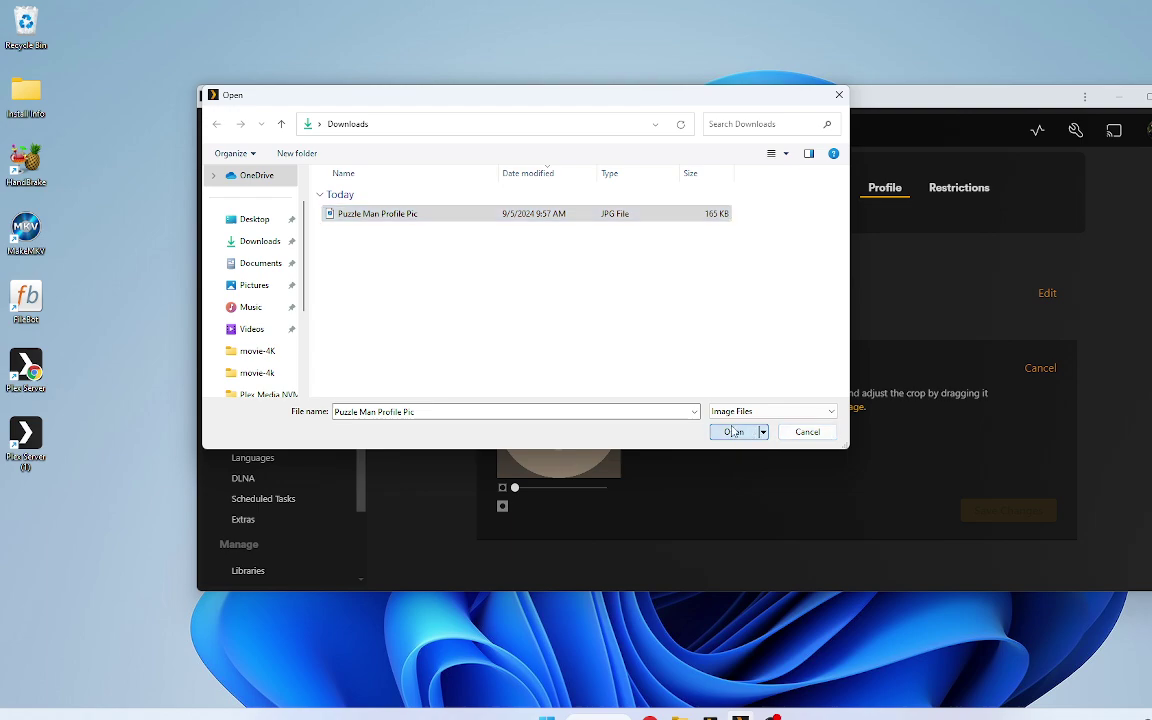
left_click(1003, 512)
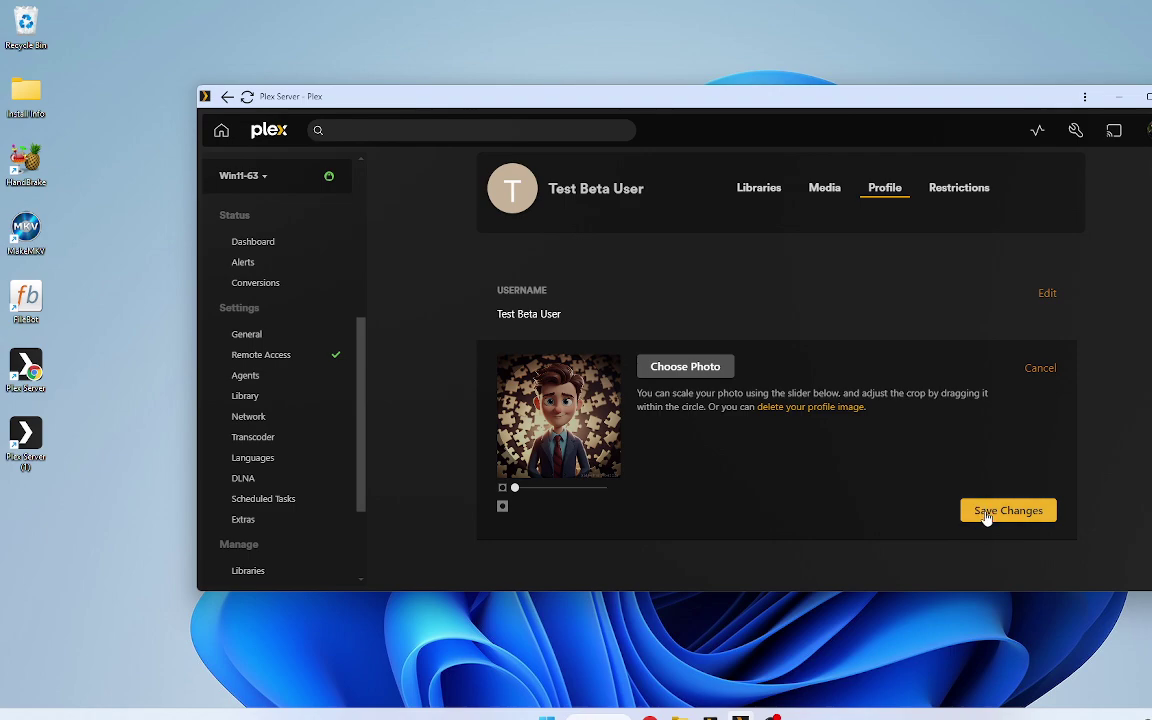
left_click(975, 509)
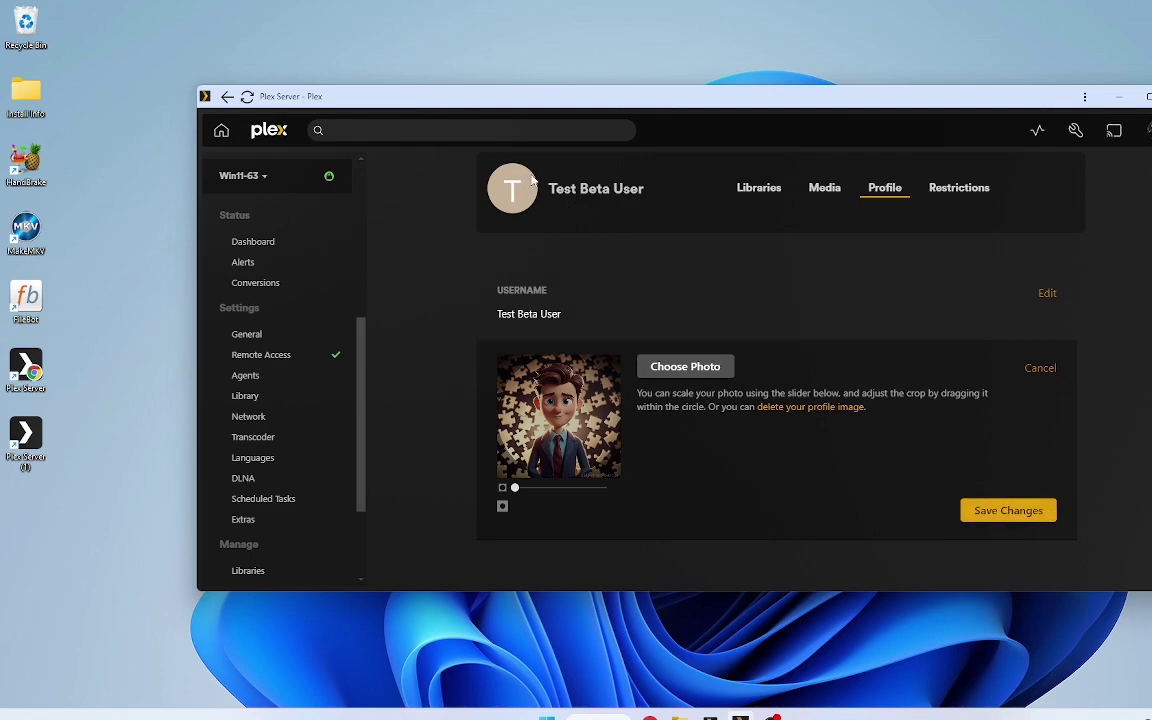
left_click(228, 97)
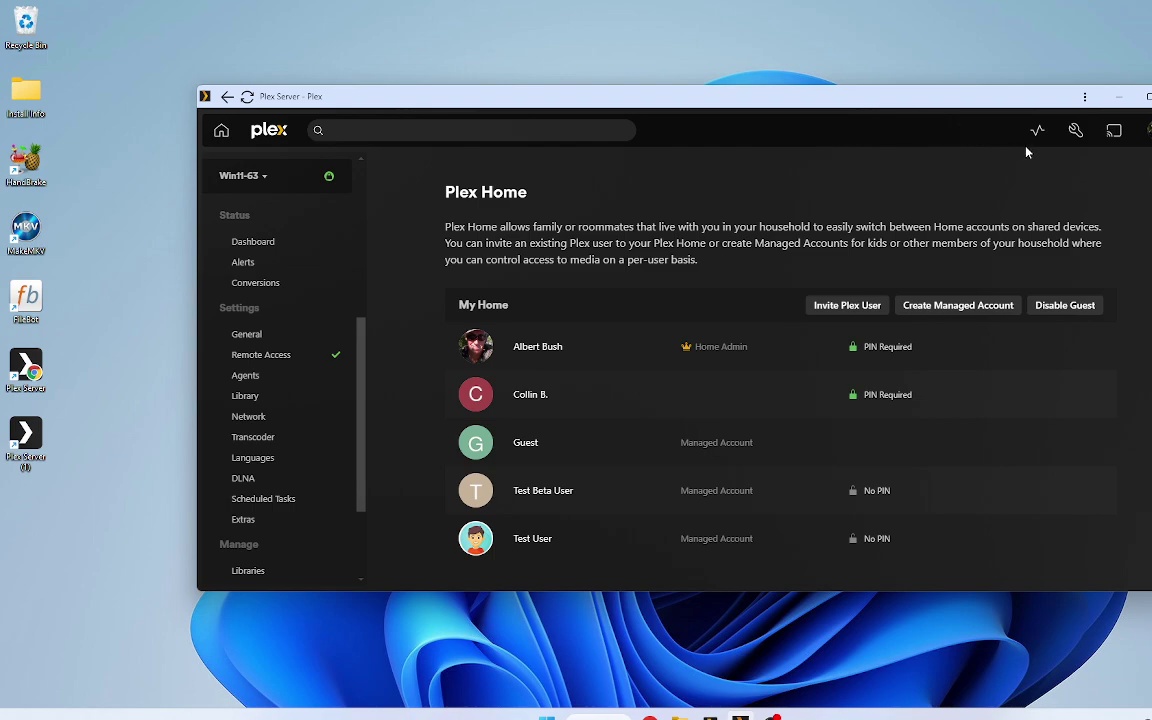
Check the local address that the Plex Server app window is running from.
left_click(1085, 97)
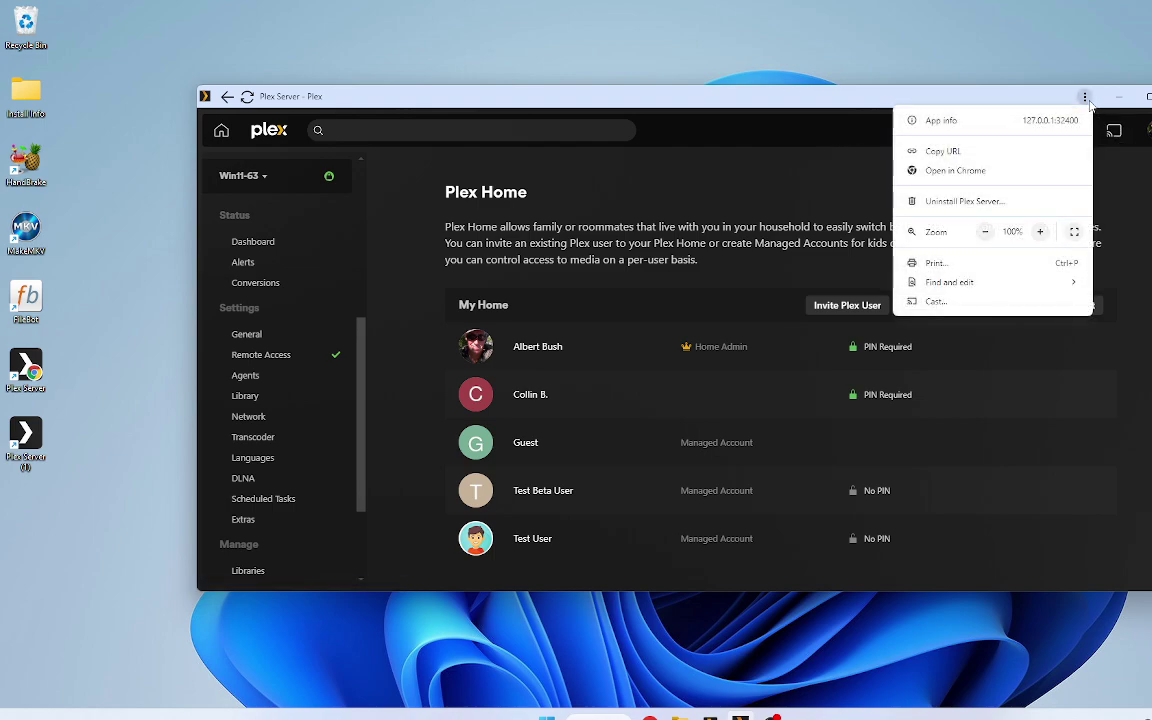
left_click(1029, 122)
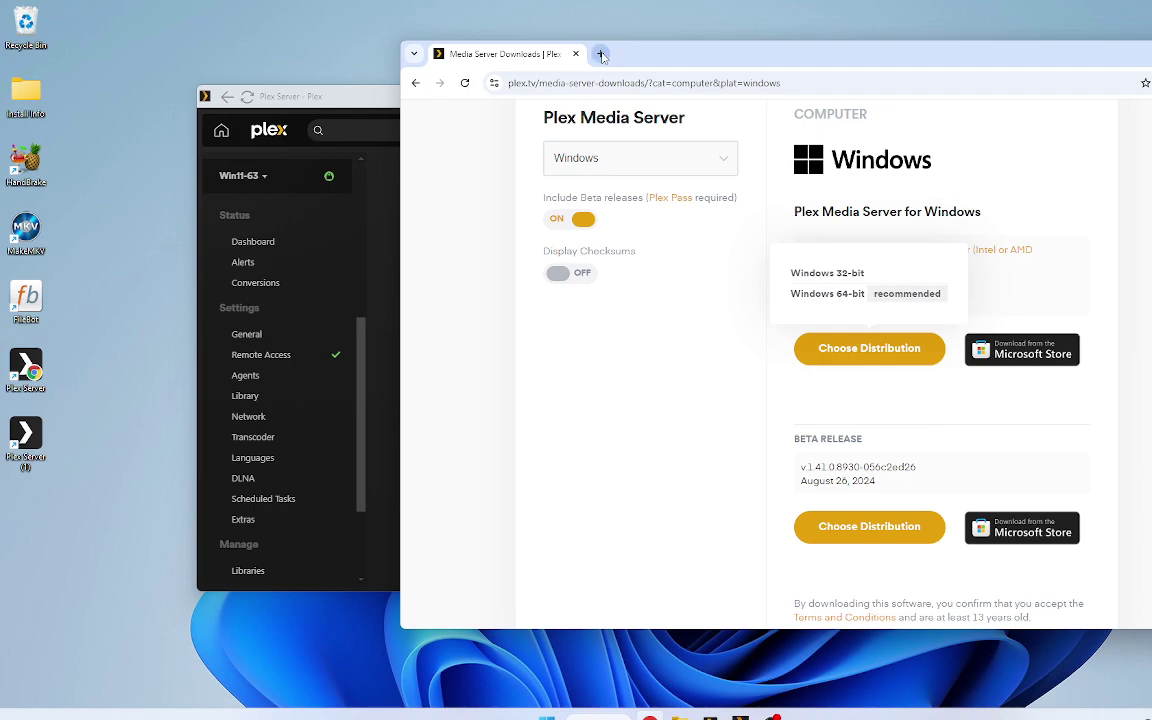
Switch to Chrome and load app.plex.tv in a new tab.
left_click(602, 54)
left_click(754, 297)
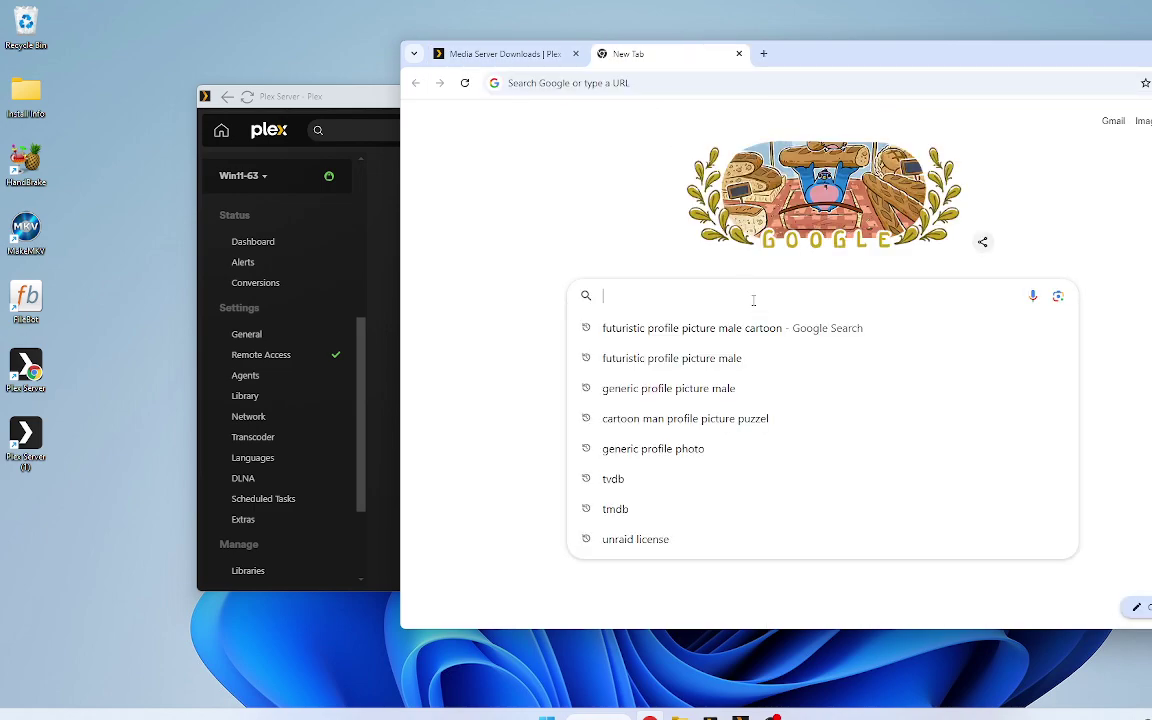
type("a")
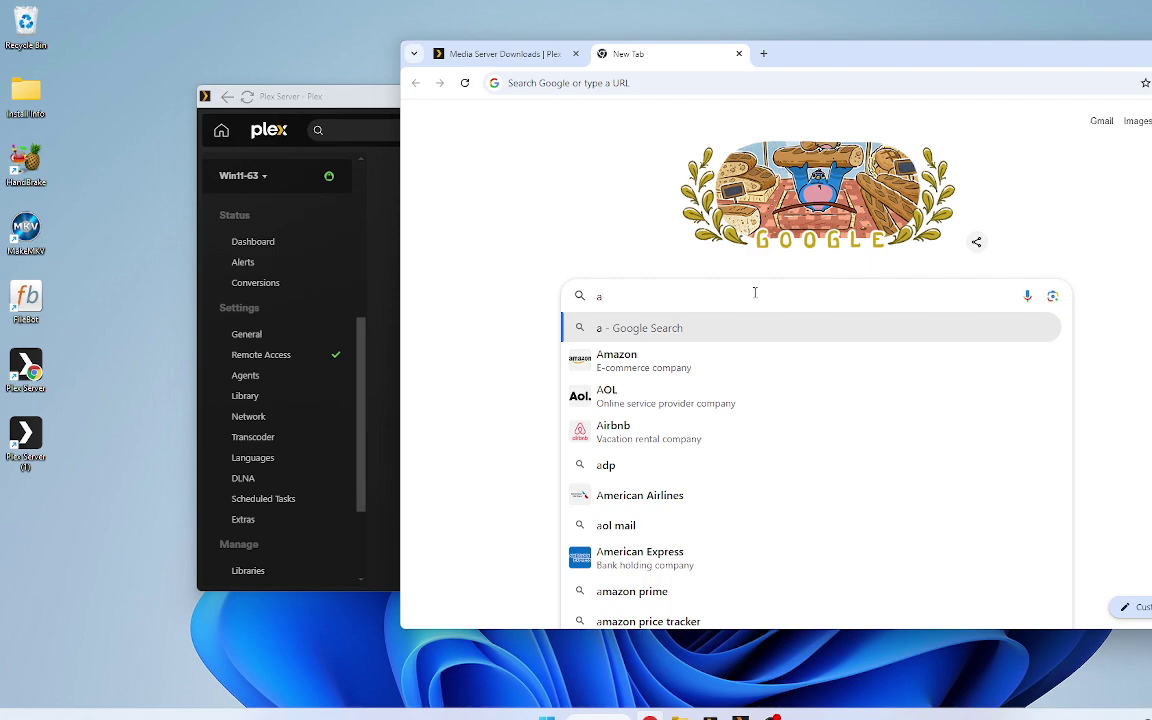
type("pp.")
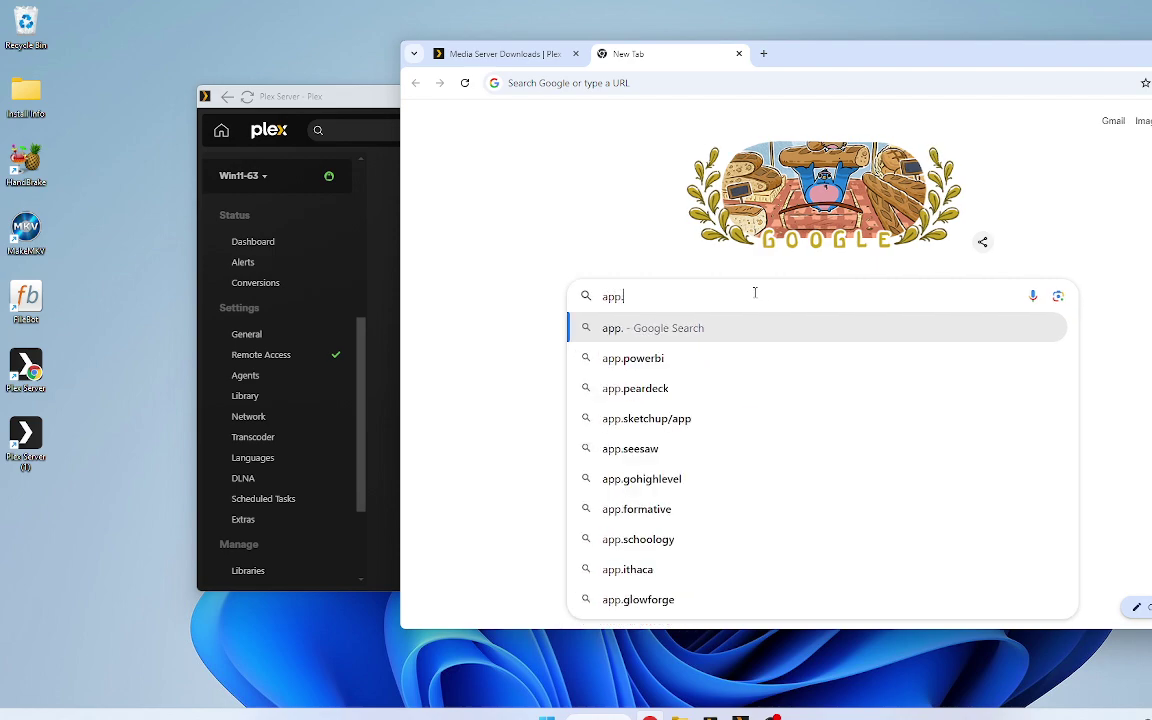
type("plex.t")
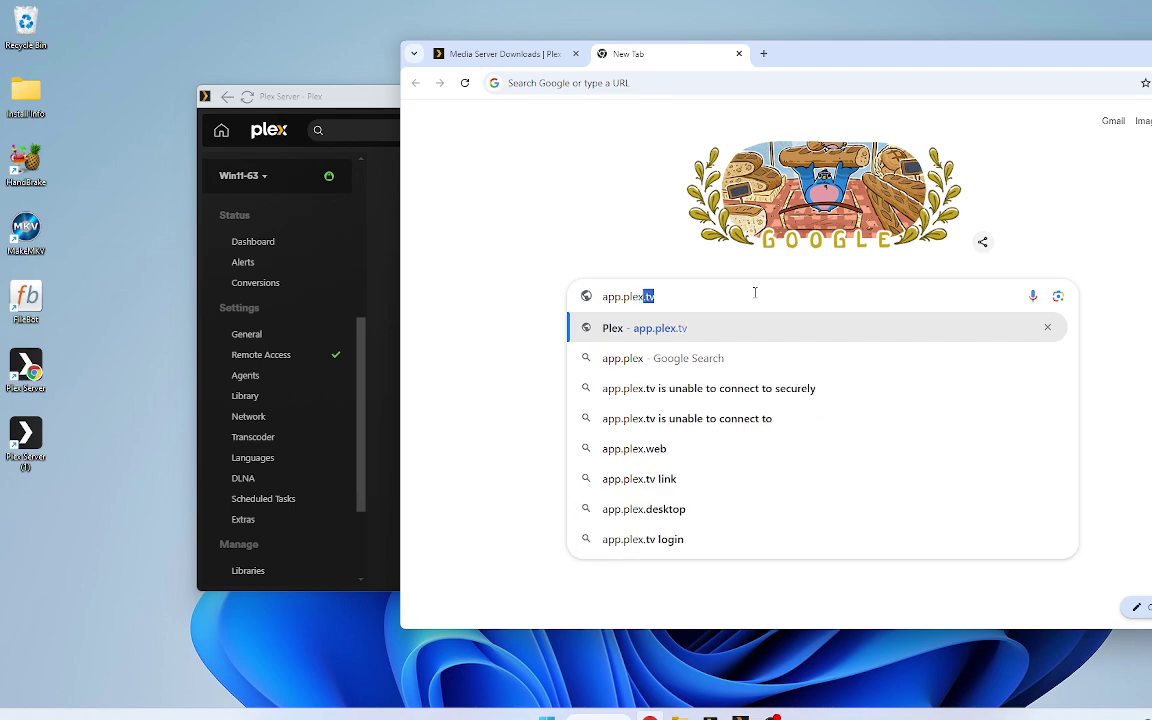
type("v")
key("Return")
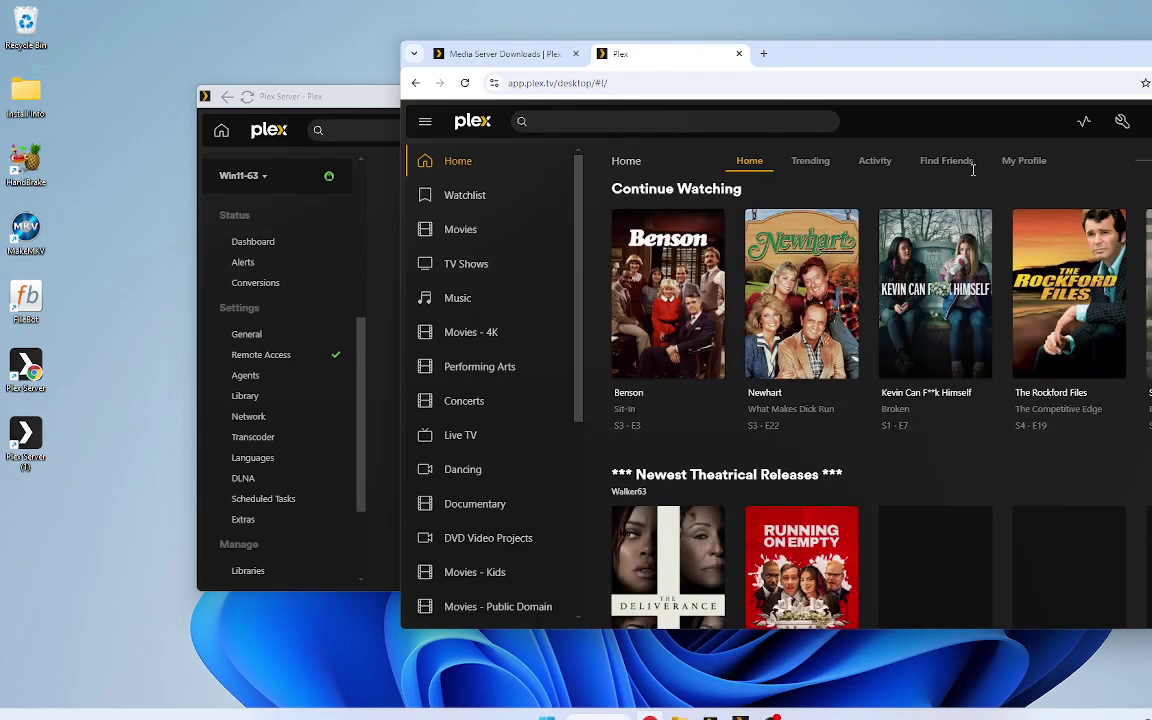
Maximize the browser window and open the Plex Home page in the account settings.
left_click(1119, 124)
left_click(478, 336)
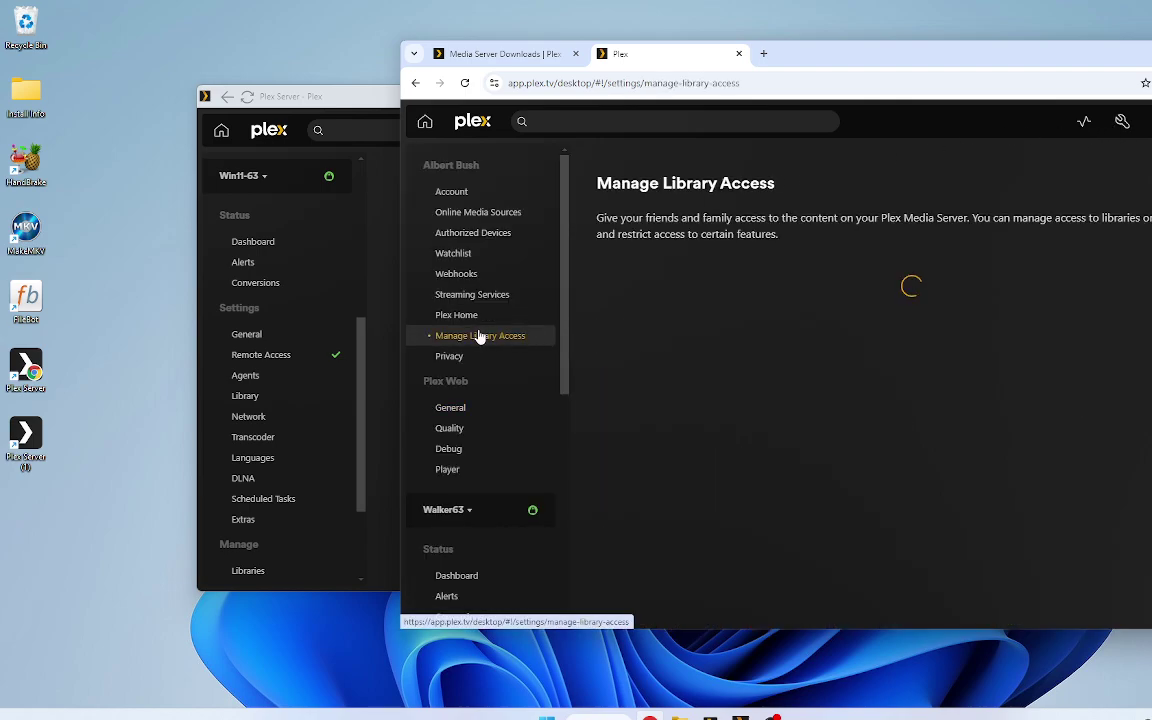
double_click(825, 63)
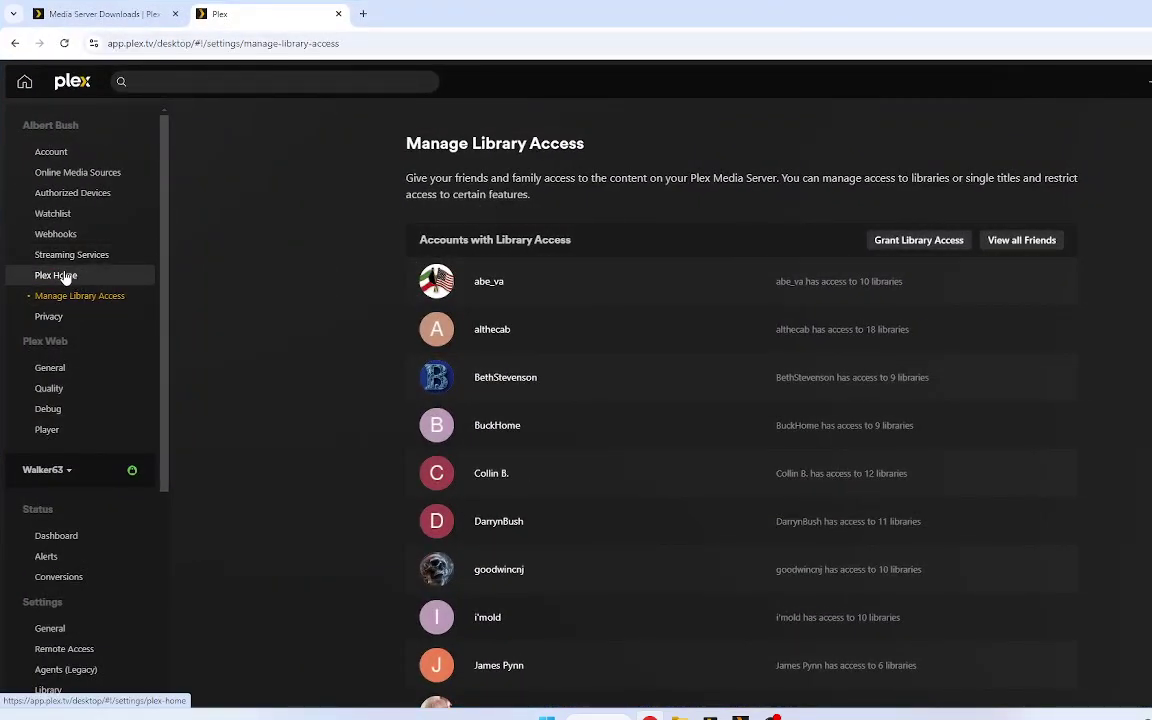
left_click(58, 275)
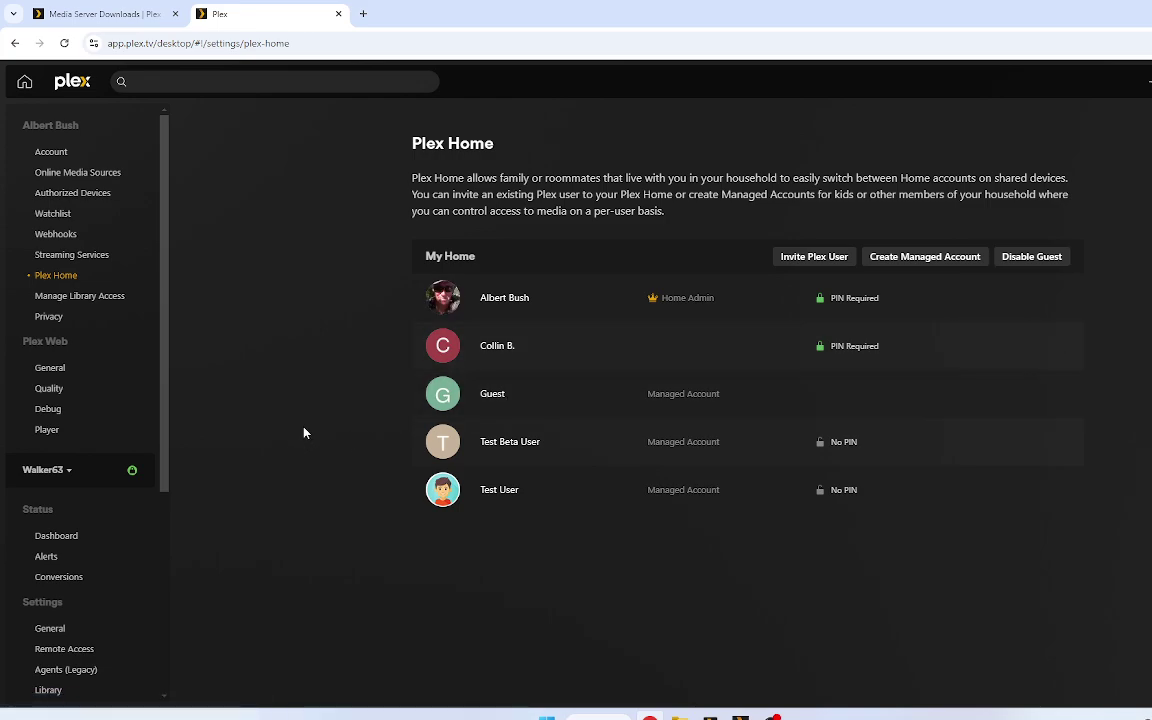
left_click(512, 441)
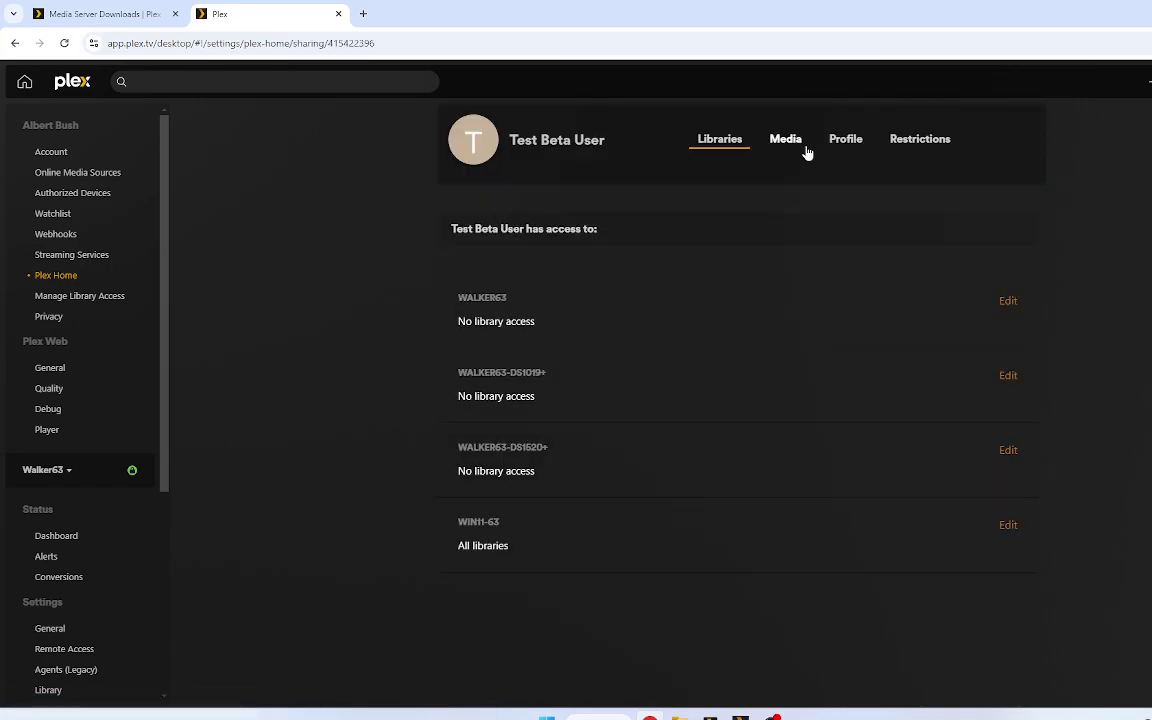
left_click(845, 146)
left_click(1003, 320)
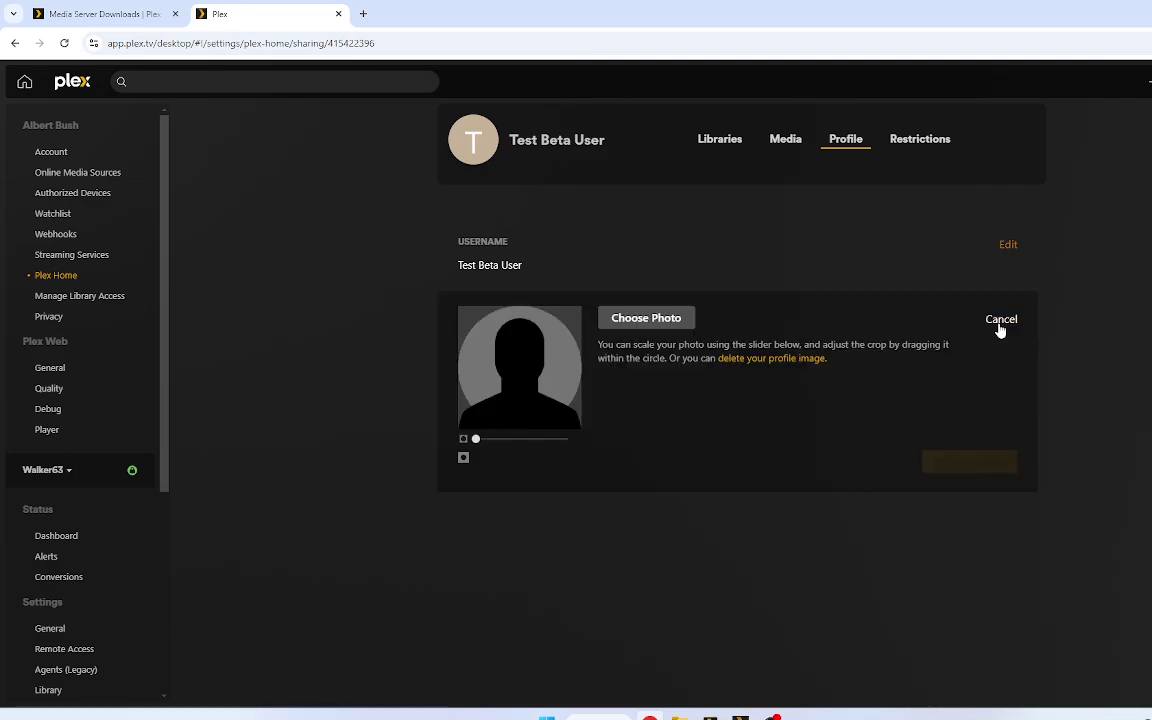
left_click(668, 319)
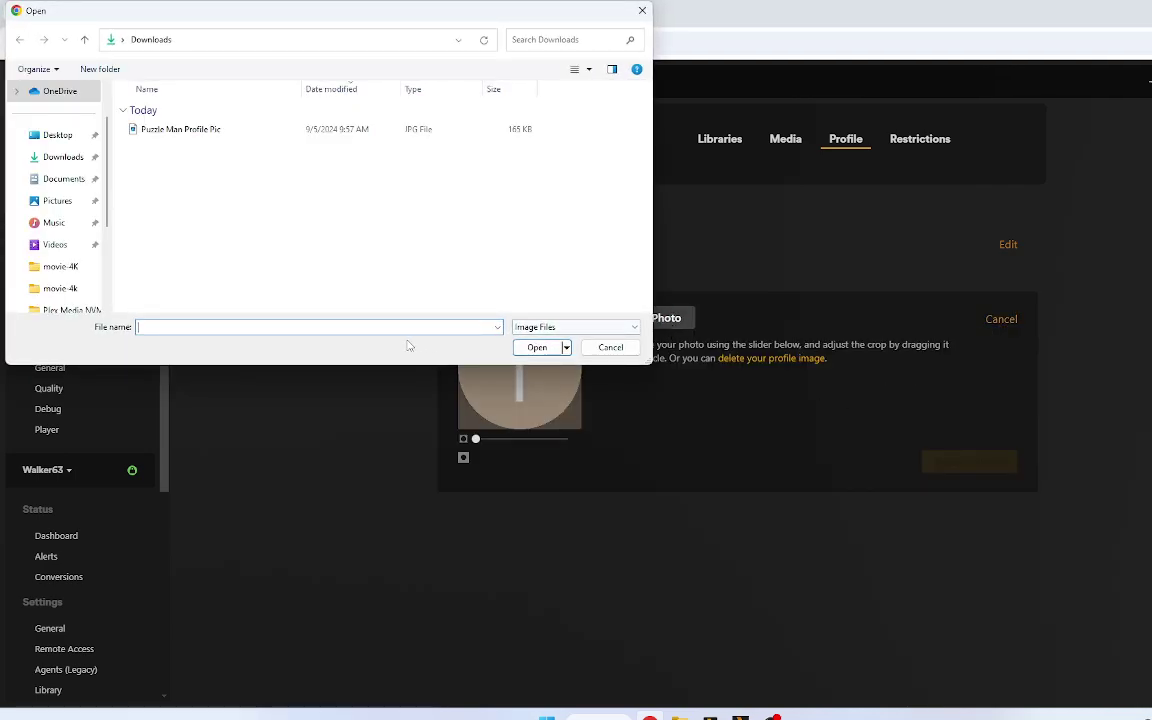
left_click(190, 129)
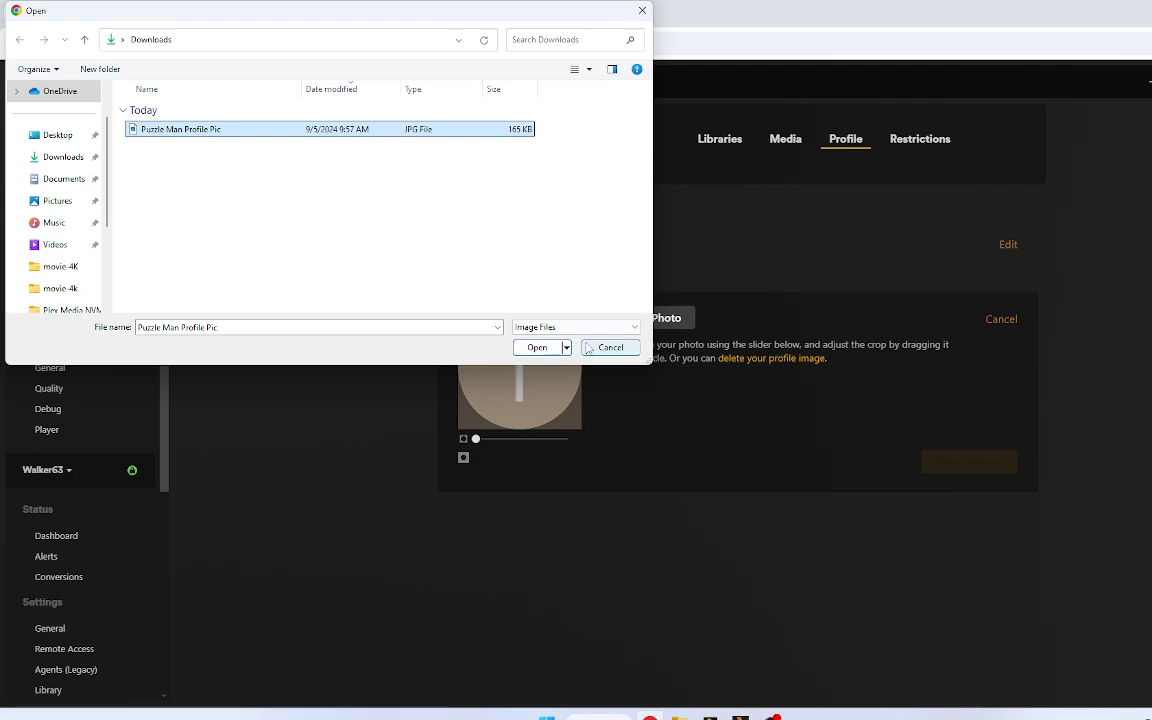
left_click(537, 348)
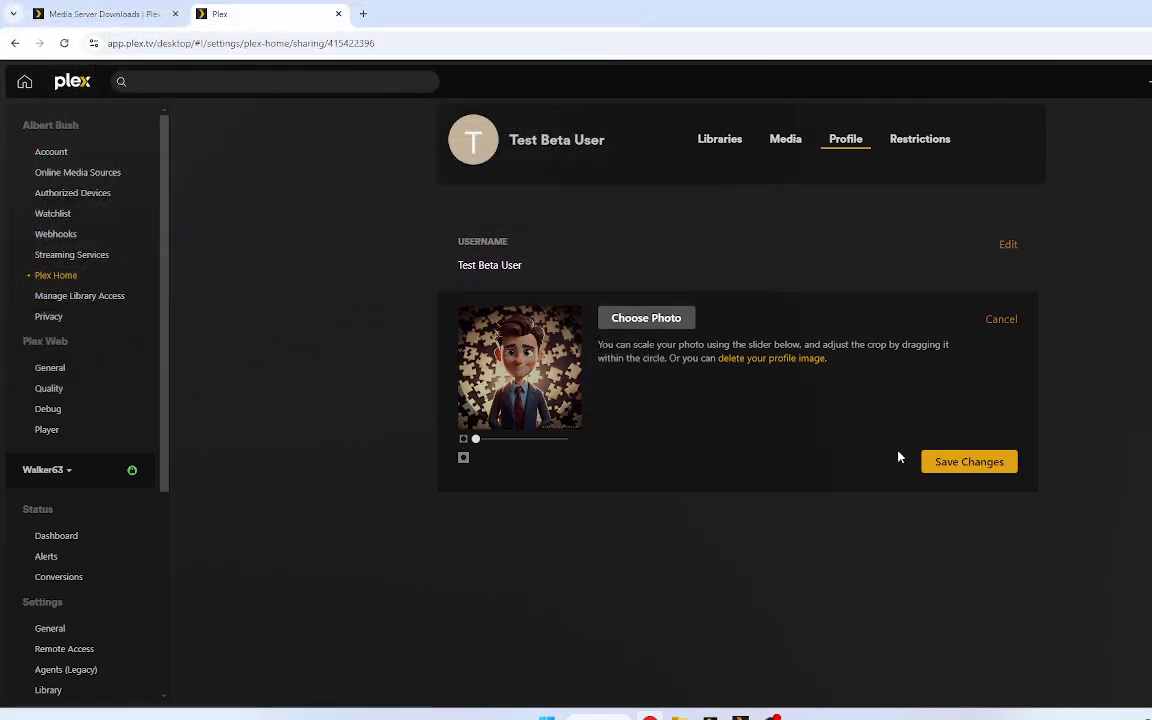
left_click(959, 474)
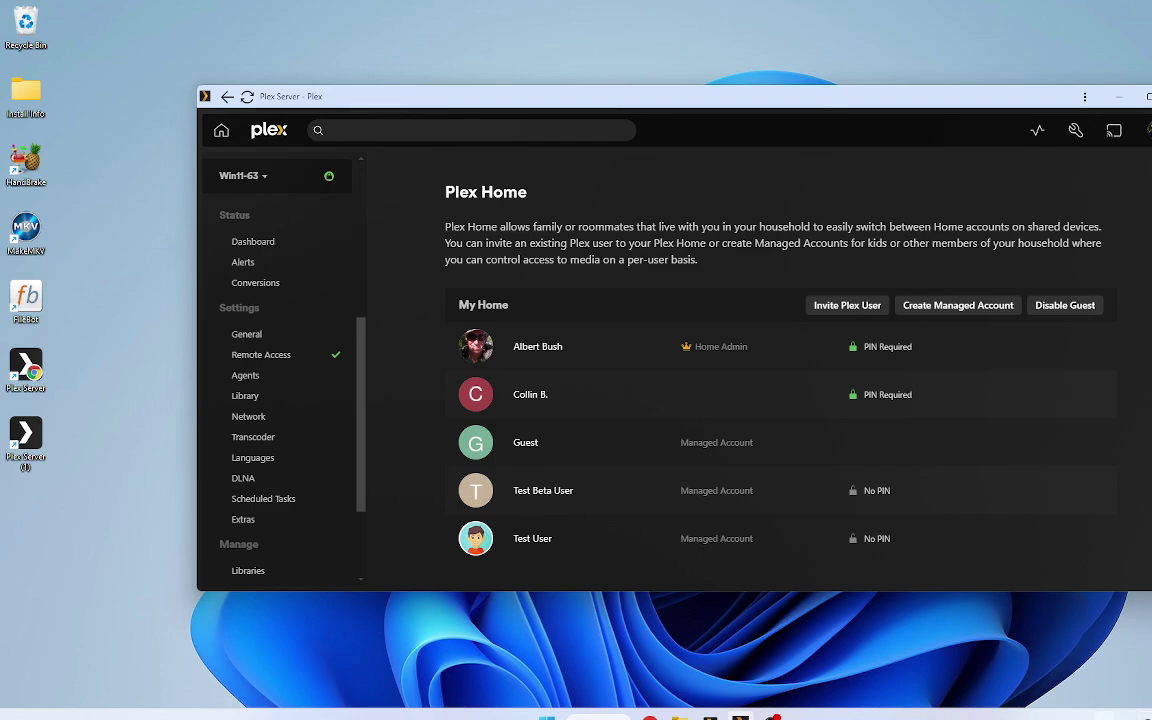
Exit the running Plex Media Server and reload the Plex Server window to check that the server is stopped.
left_click(1098, 700)
right_click(1104, 684)
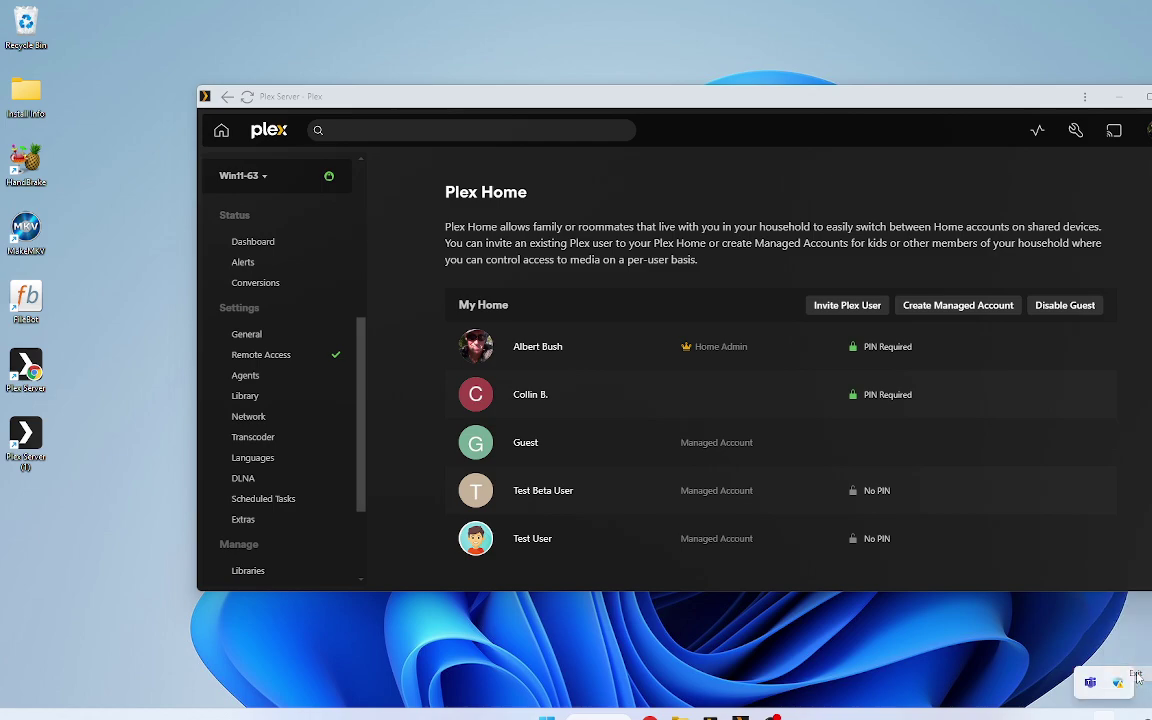
left_click(1133, 674)
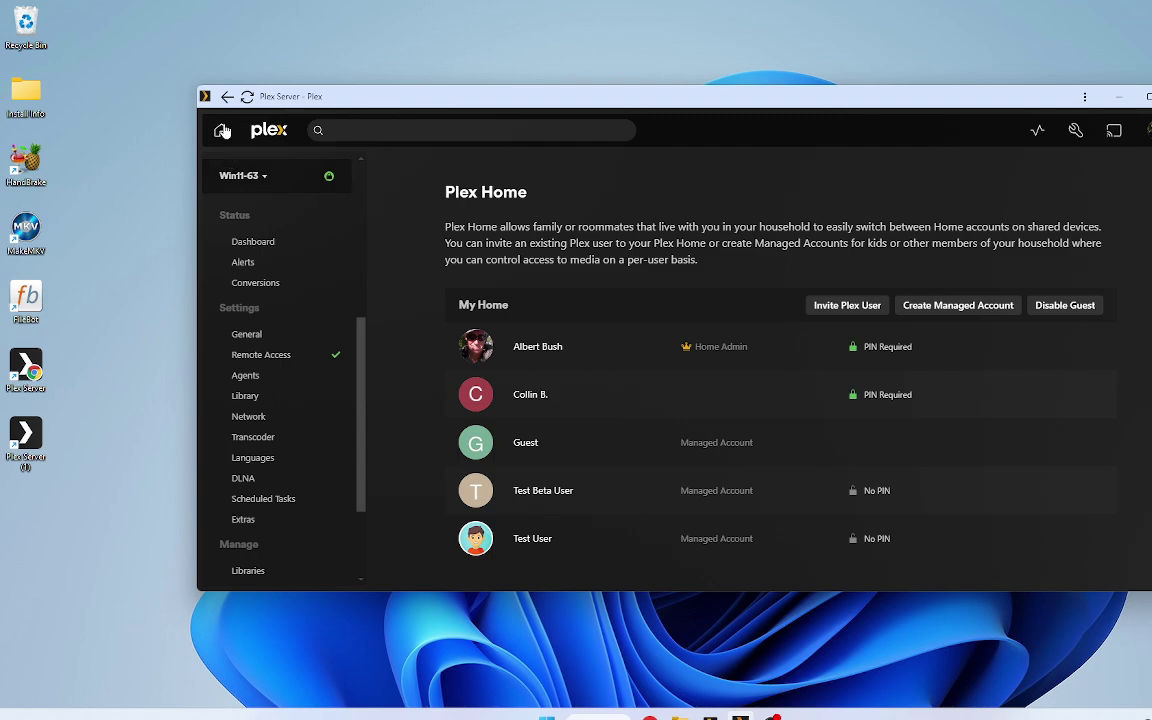
left_click(247, 97)
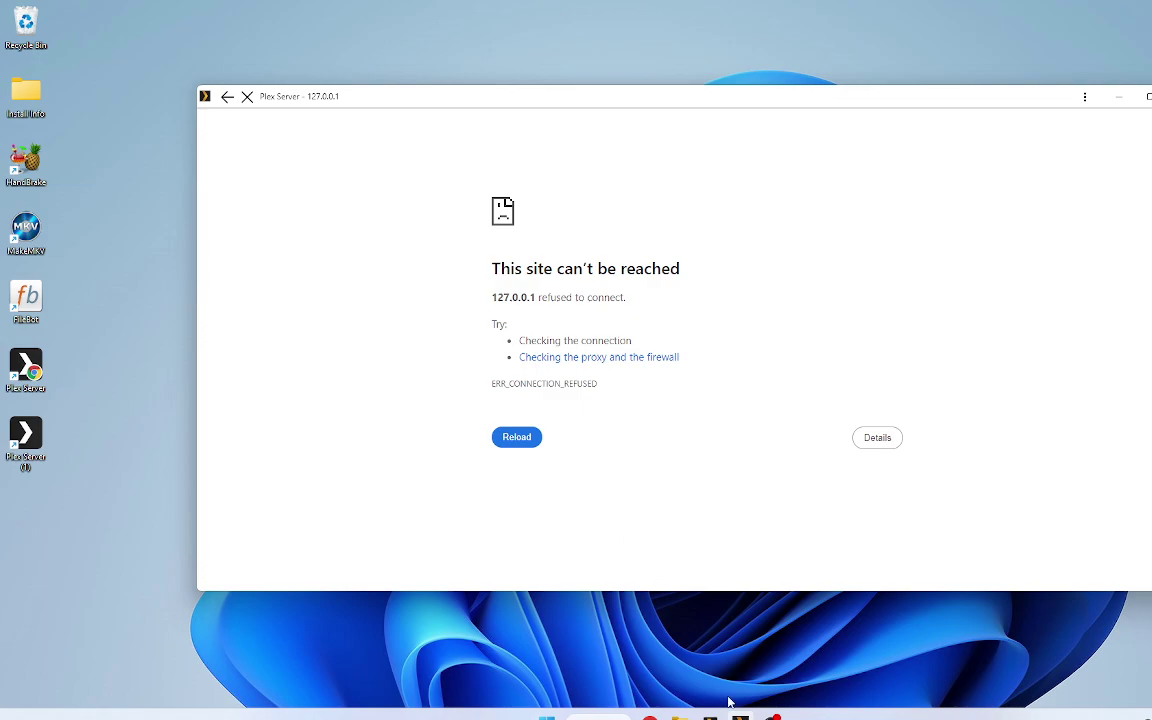
Switch to File Explorer and run the PlexMediaServer-1.40.5.8921 installer from the Downloads folder.
left_click(680, 715)
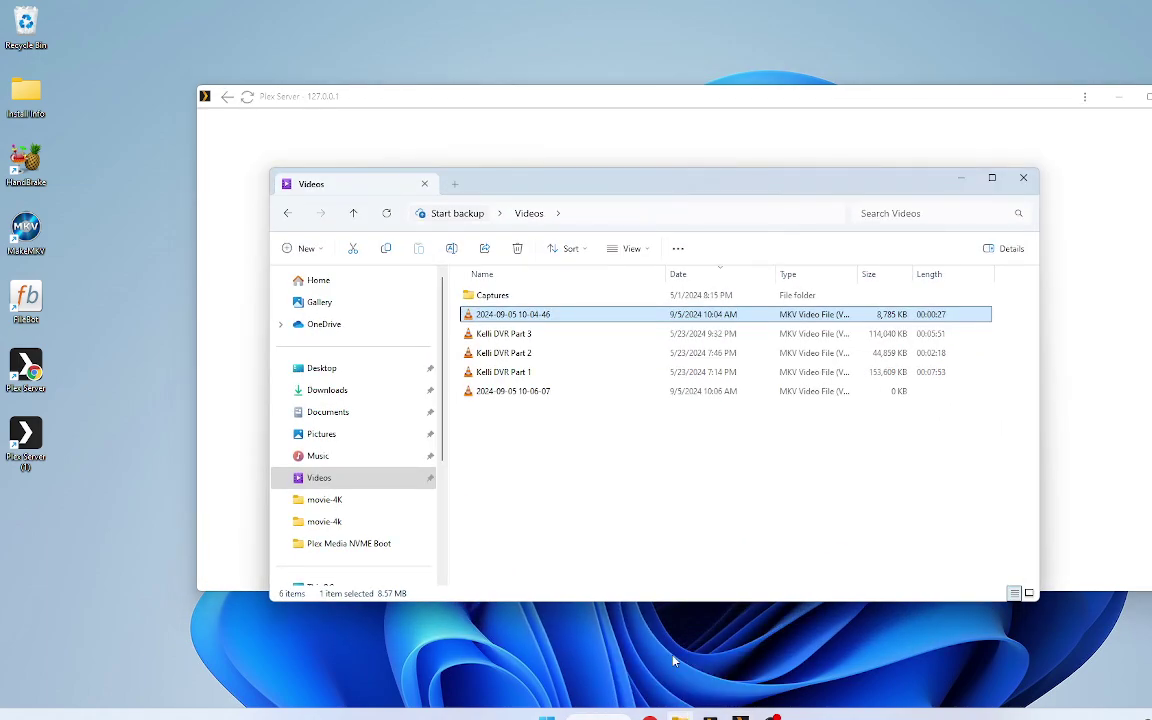
left_click(336, 391)
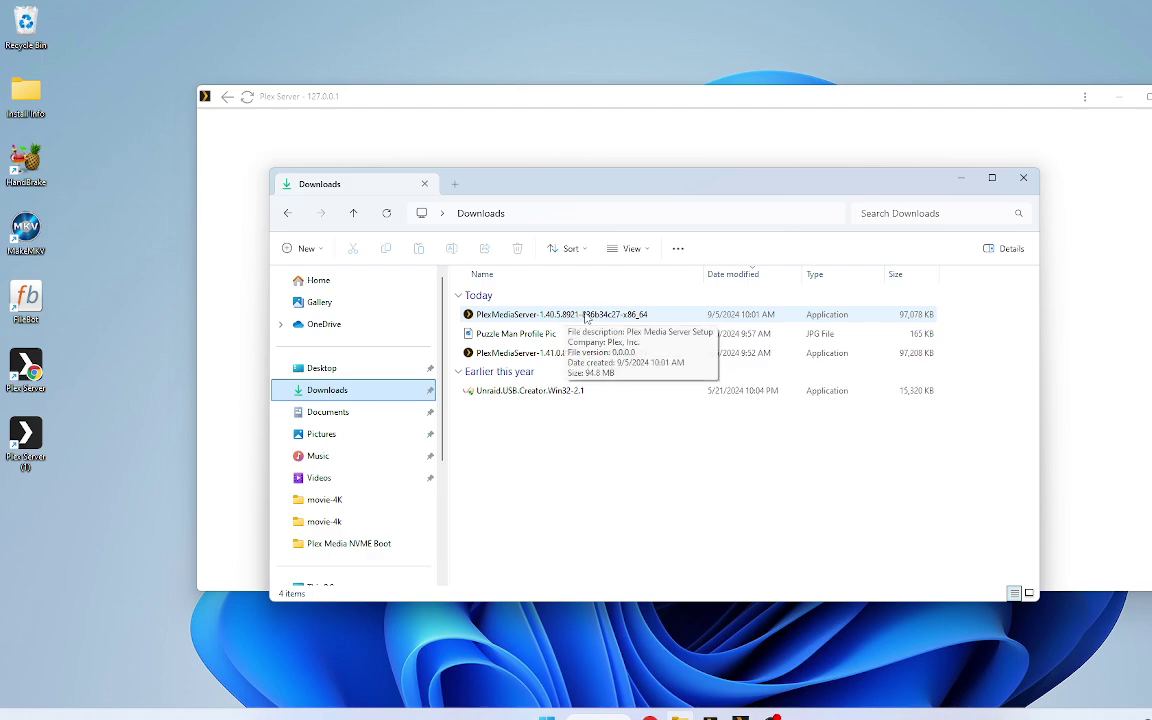
right_click(587, 316)
left_click(618, 356)
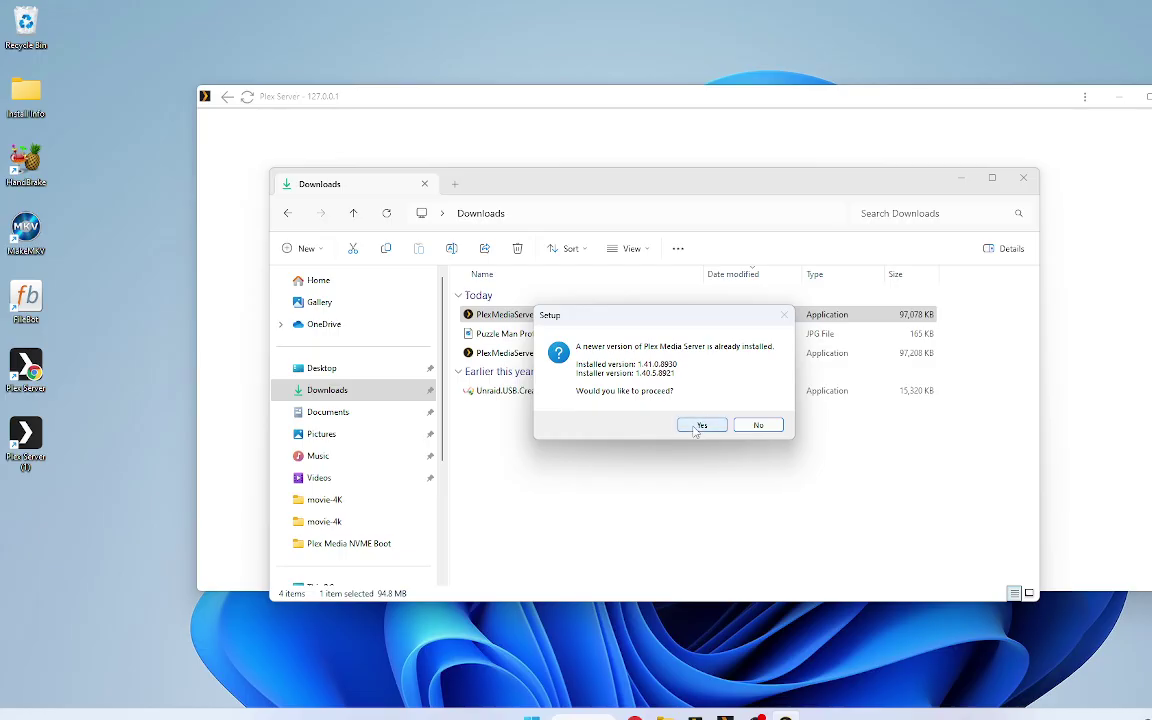
Install Plex Media Server 1.40.5.8921 over the newer version, launch it on completion, and minimize the Downloads window.
left_click(694, 422)
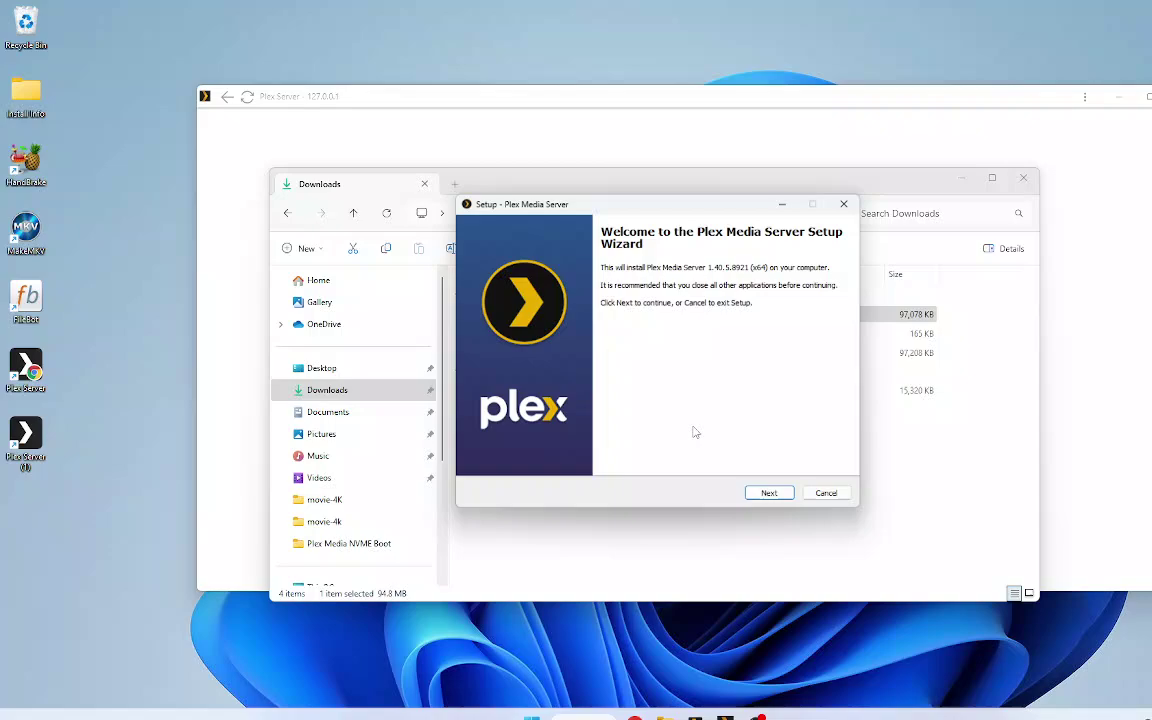
left_click(776, 495)
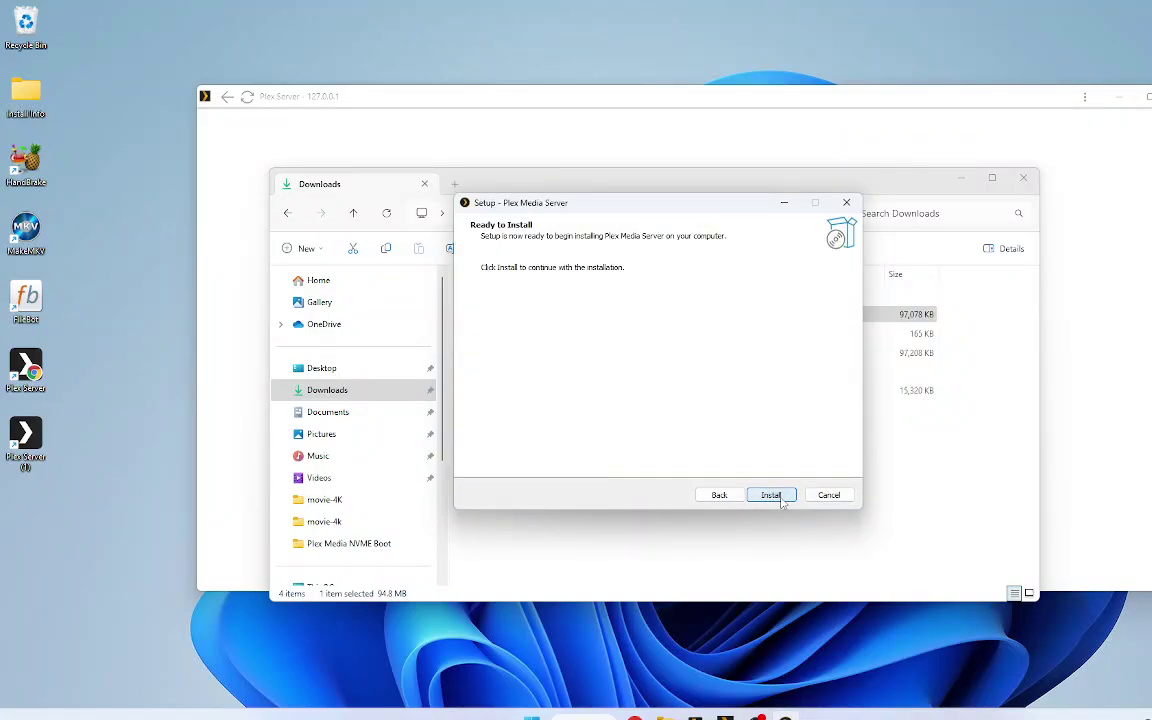
left_click(781, 500)
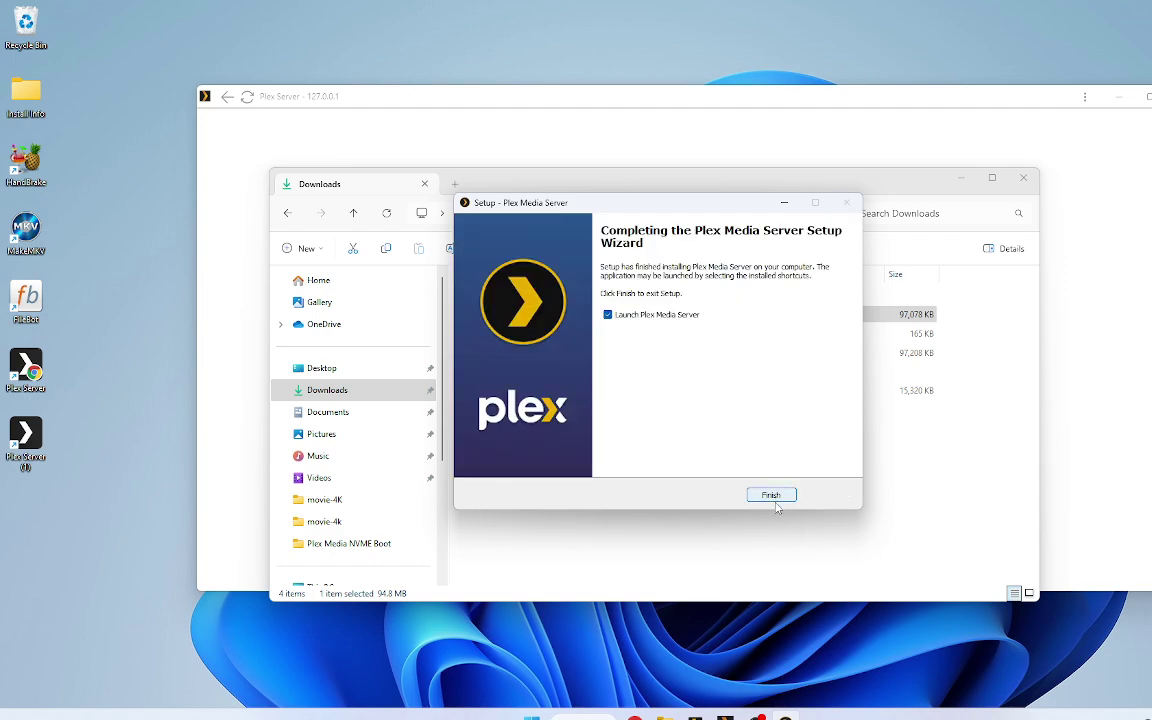
left_click(783, 496)
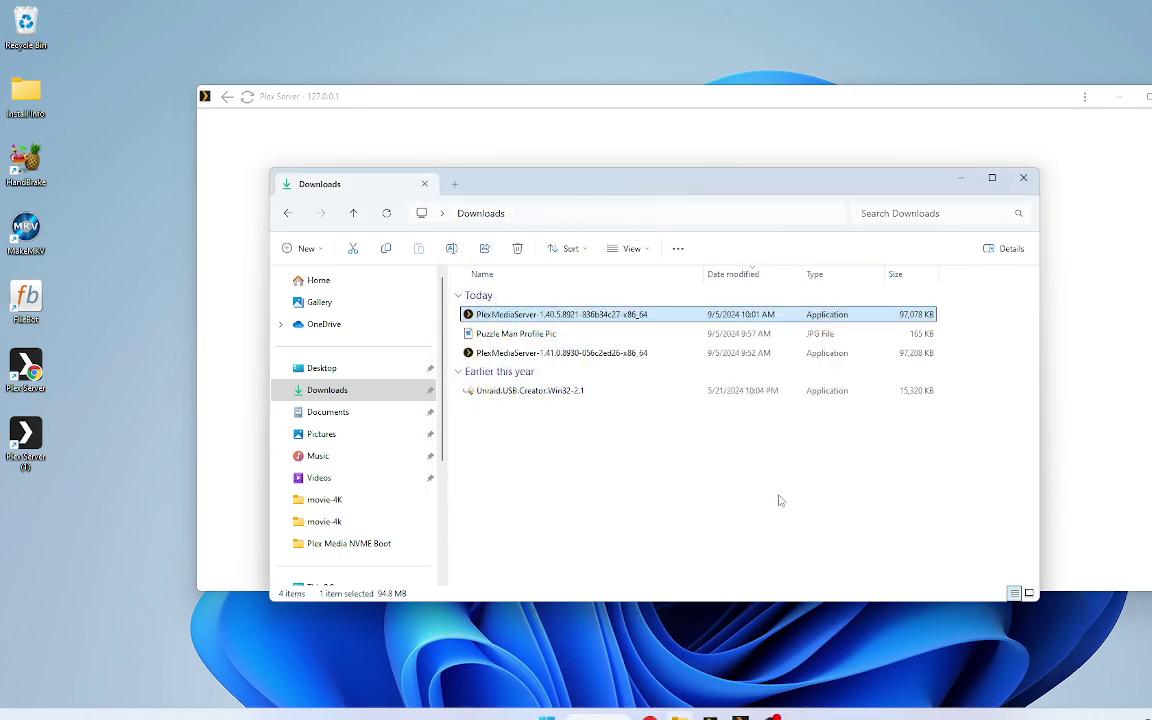
left_click(959, 179)
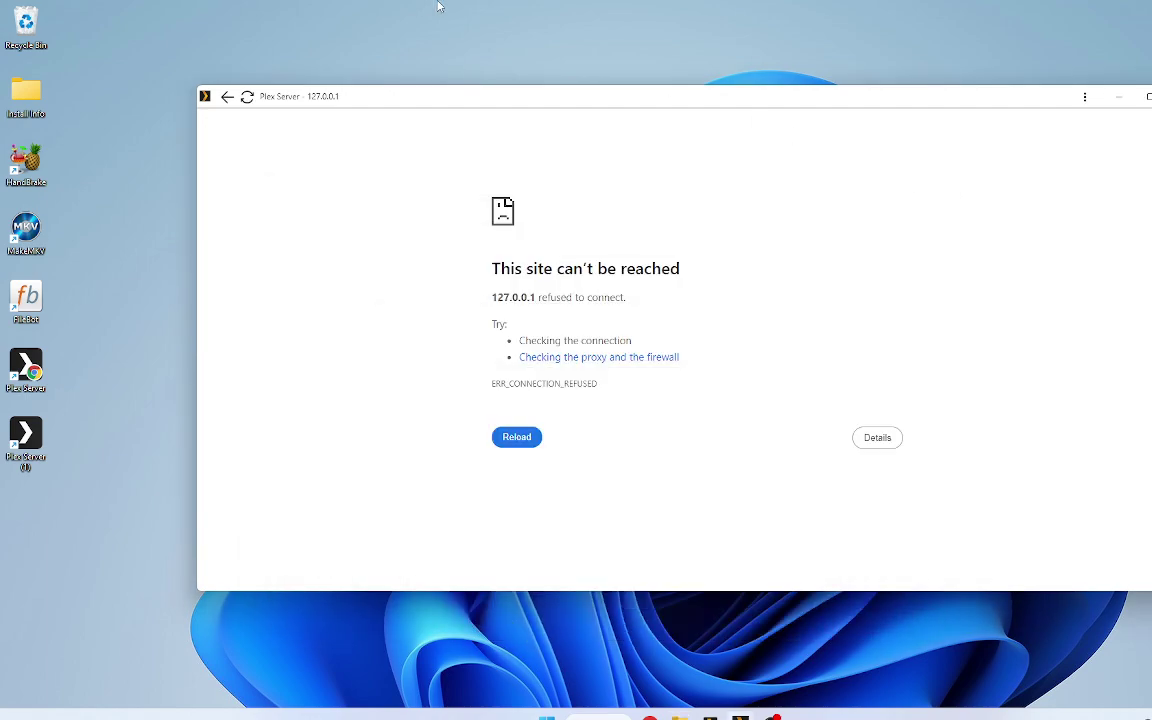
Reload the Plex Server window, check the server version in the Win11-63 General settings, and return to Plex Home.
left_click(246, 98)
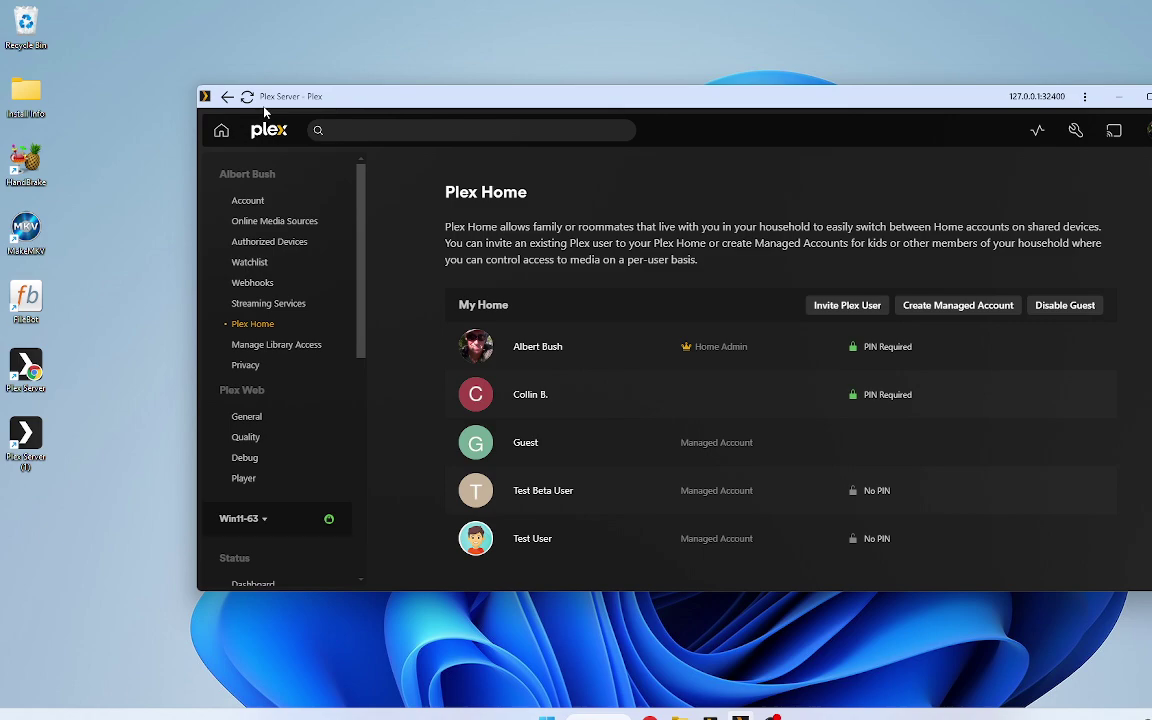
scroll(267, 445, "down", 3)
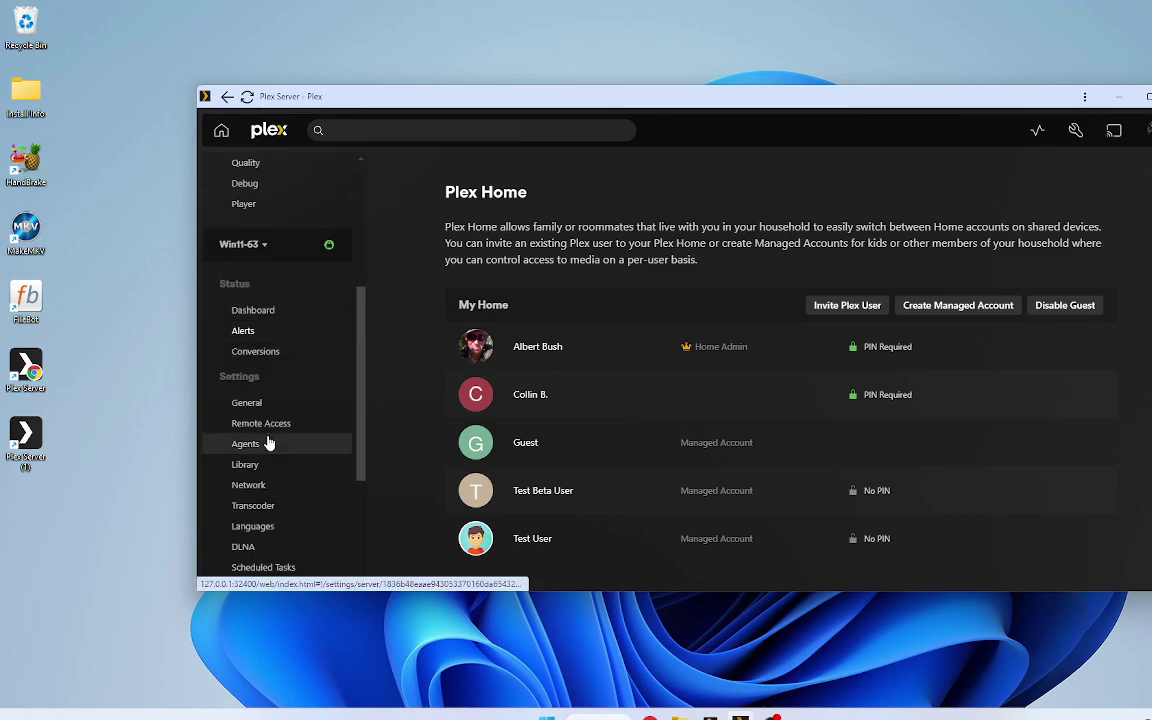
left_click(244, 404)
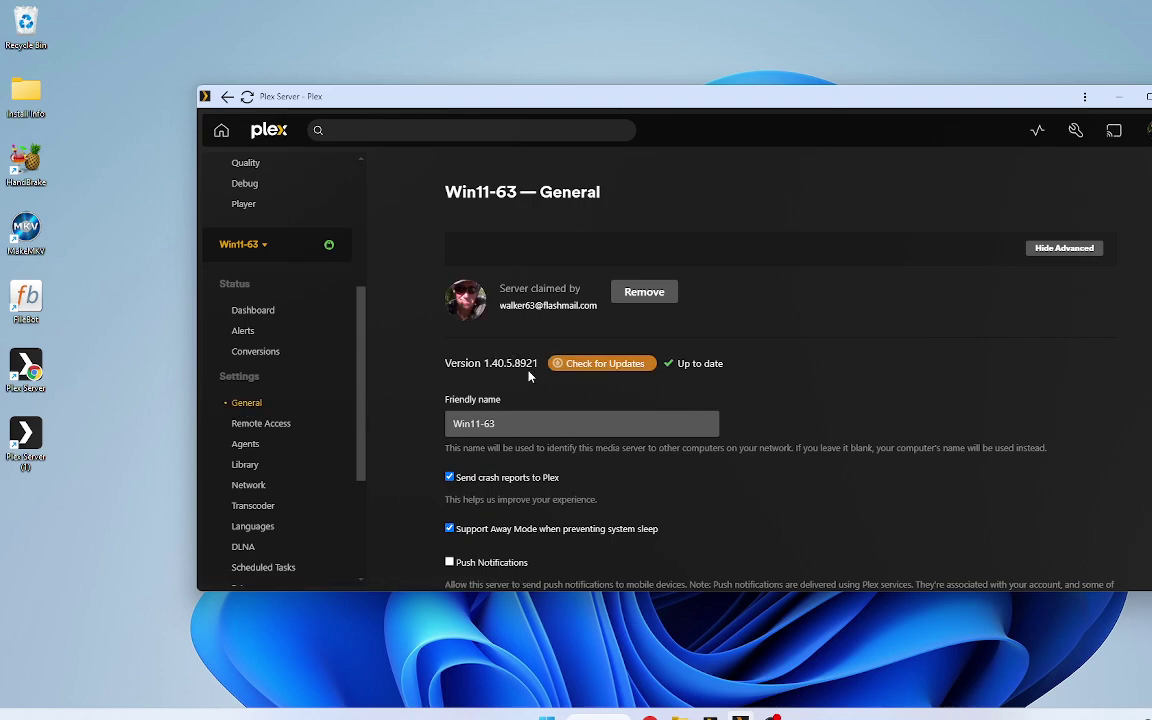
right_click(737, 96)
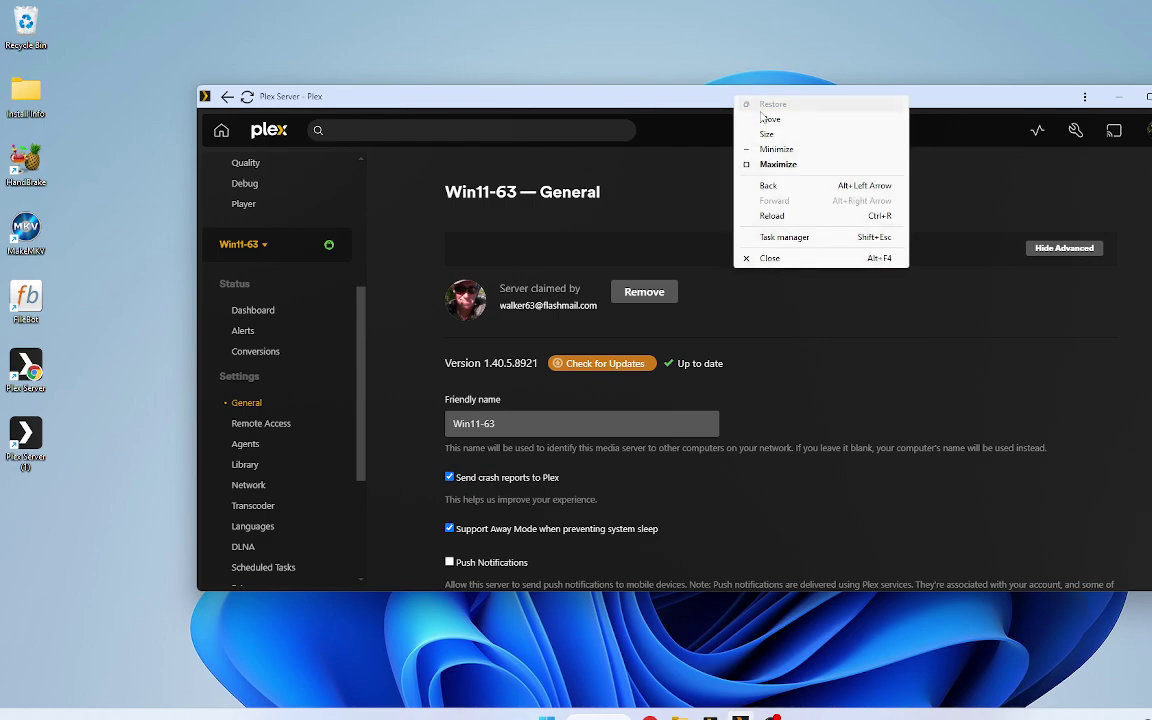
left_click(768, 186)
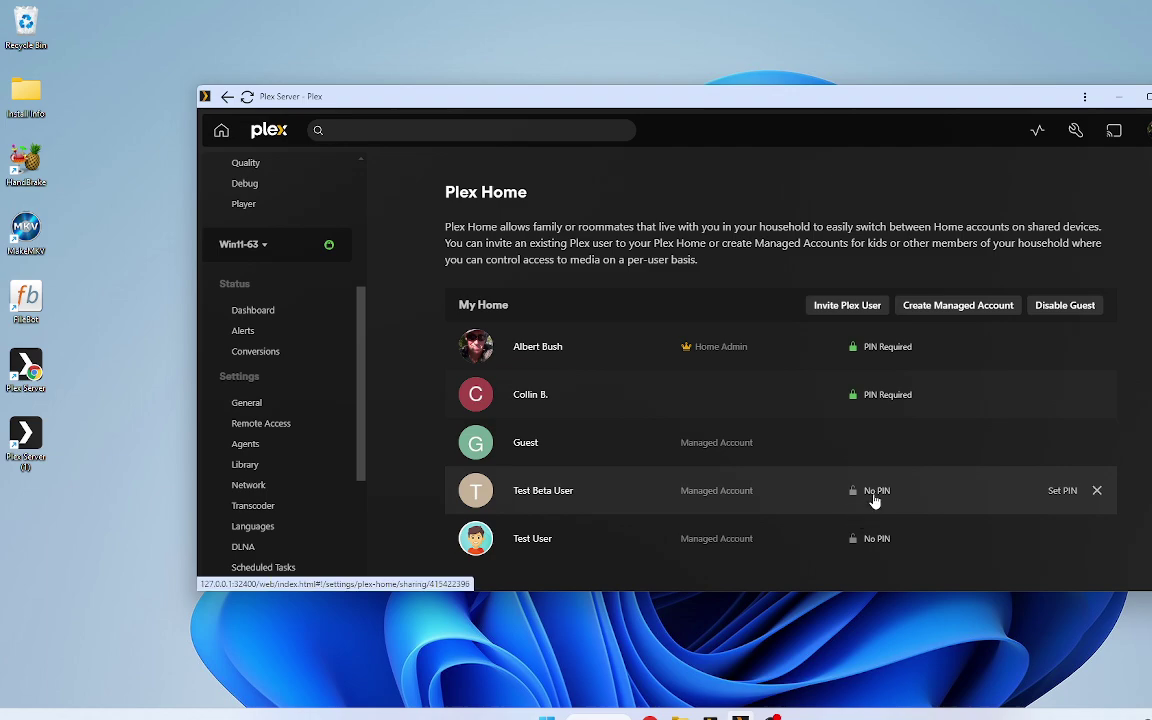
Try to set Test Beta User's photo to Puzzle Man Profile Pic in the Plex Server window after the downgrade.
left_click(553, 490)
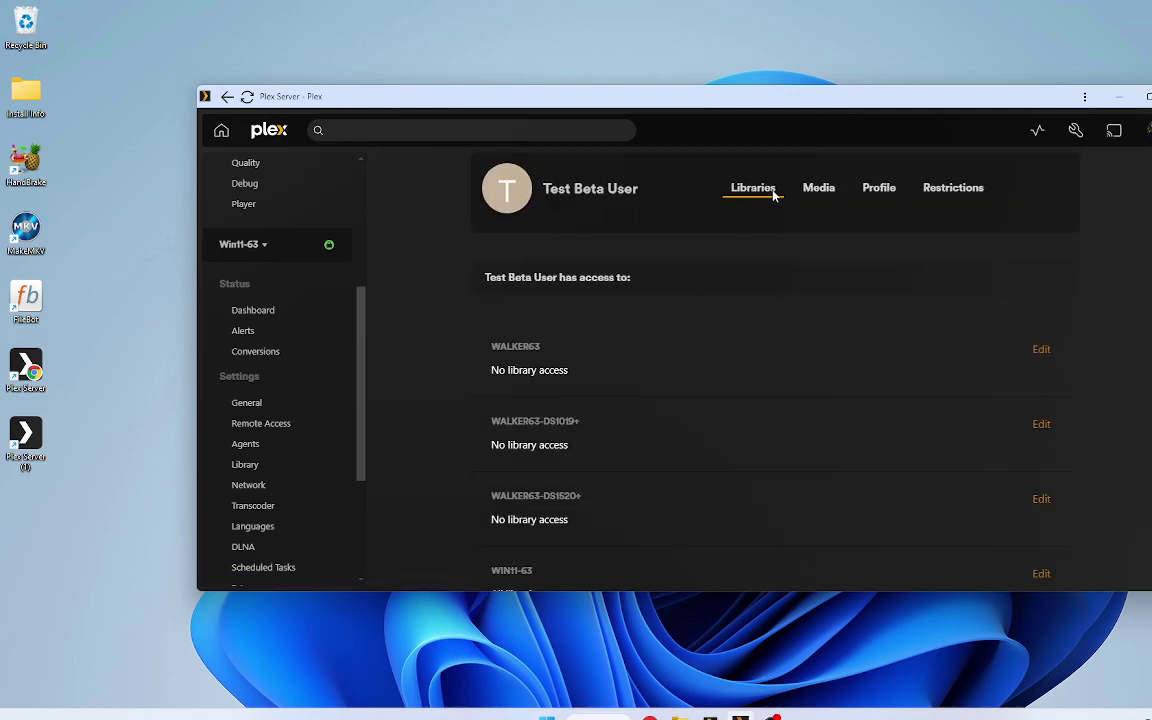
left_click(820, 189)
left_click(874, 189)
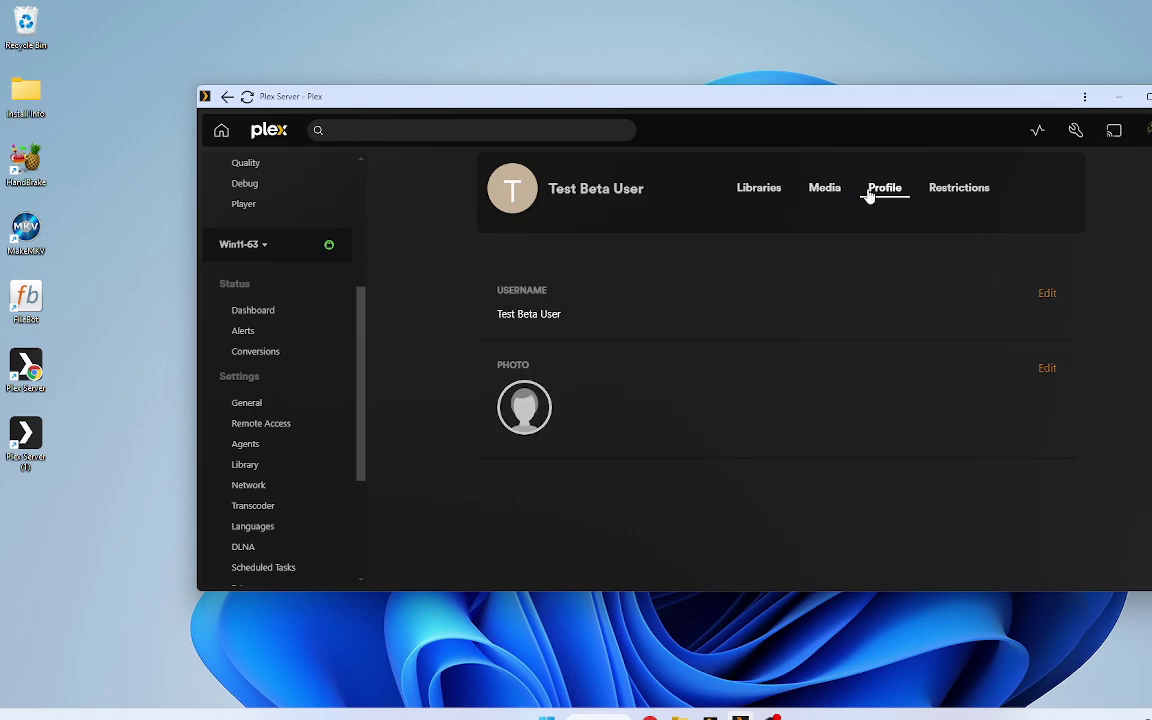
left_click(1045, 370)
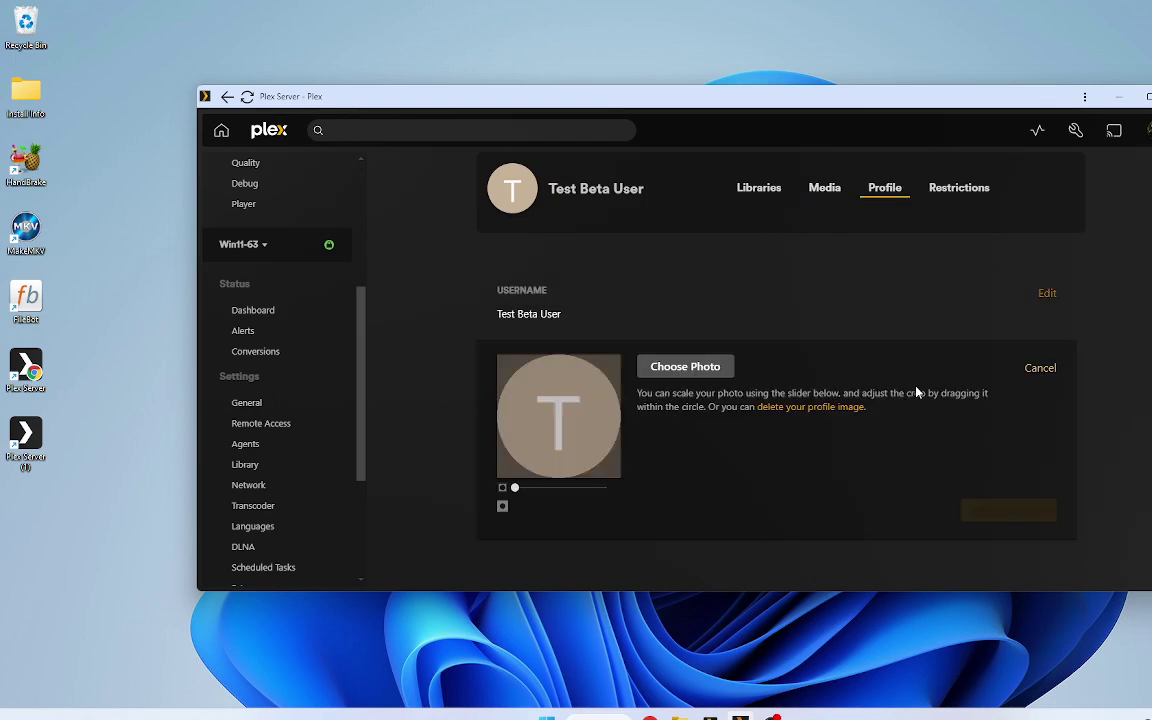
left_click(685, 367)
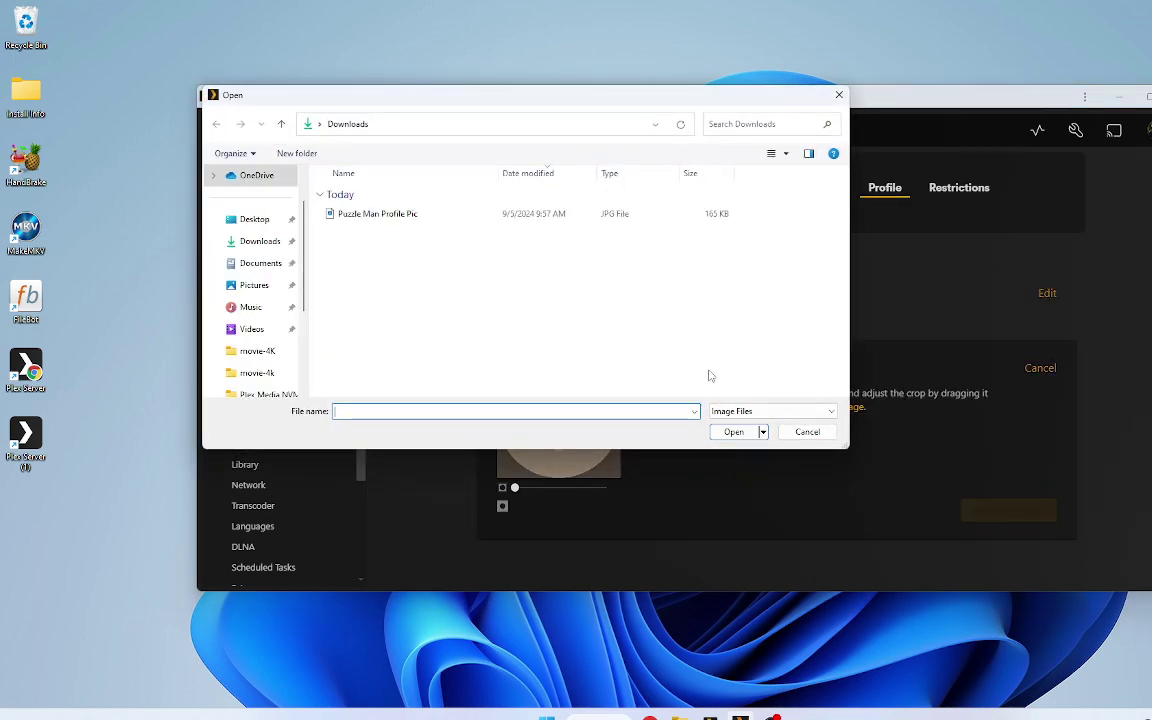
left_click(396, 214)
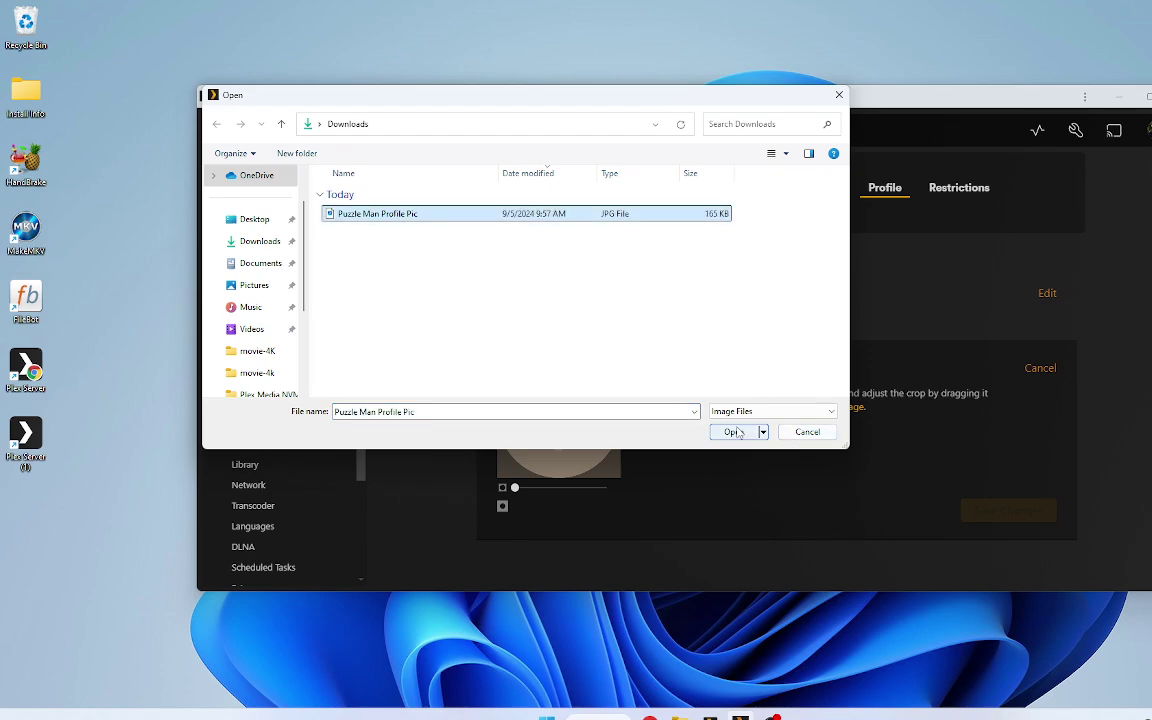
left_click(734, 431)
left_click(986, 514)
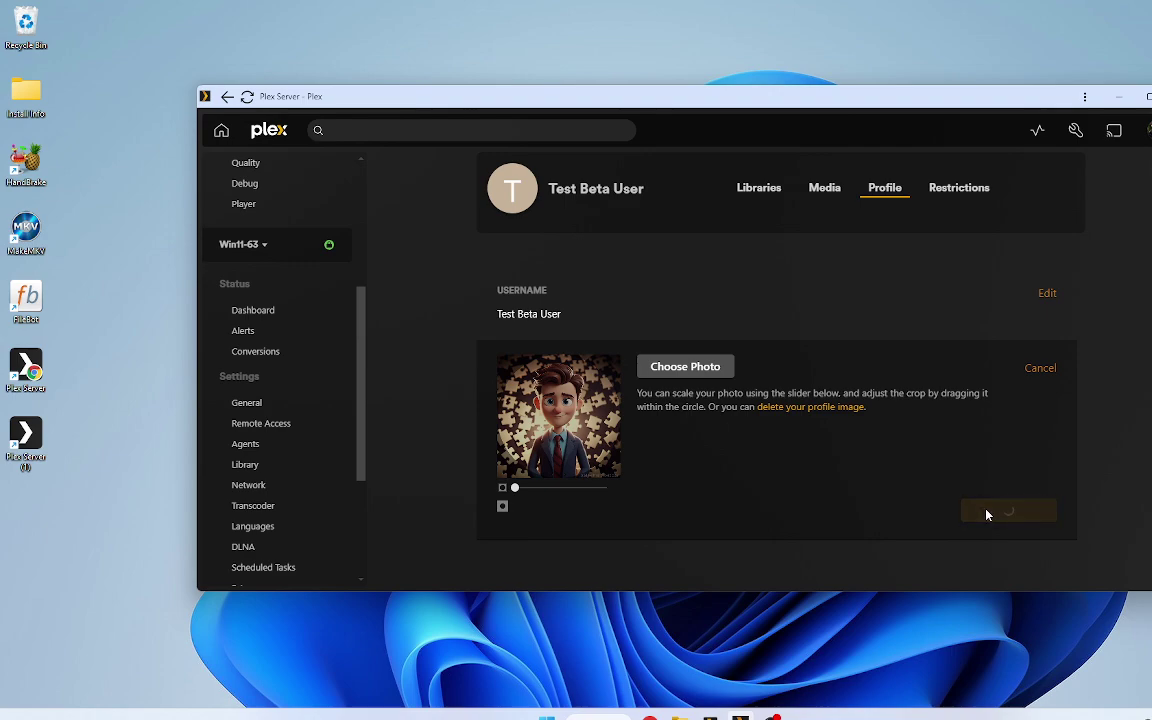
left_click(986, 514)
left_click(986, 514)
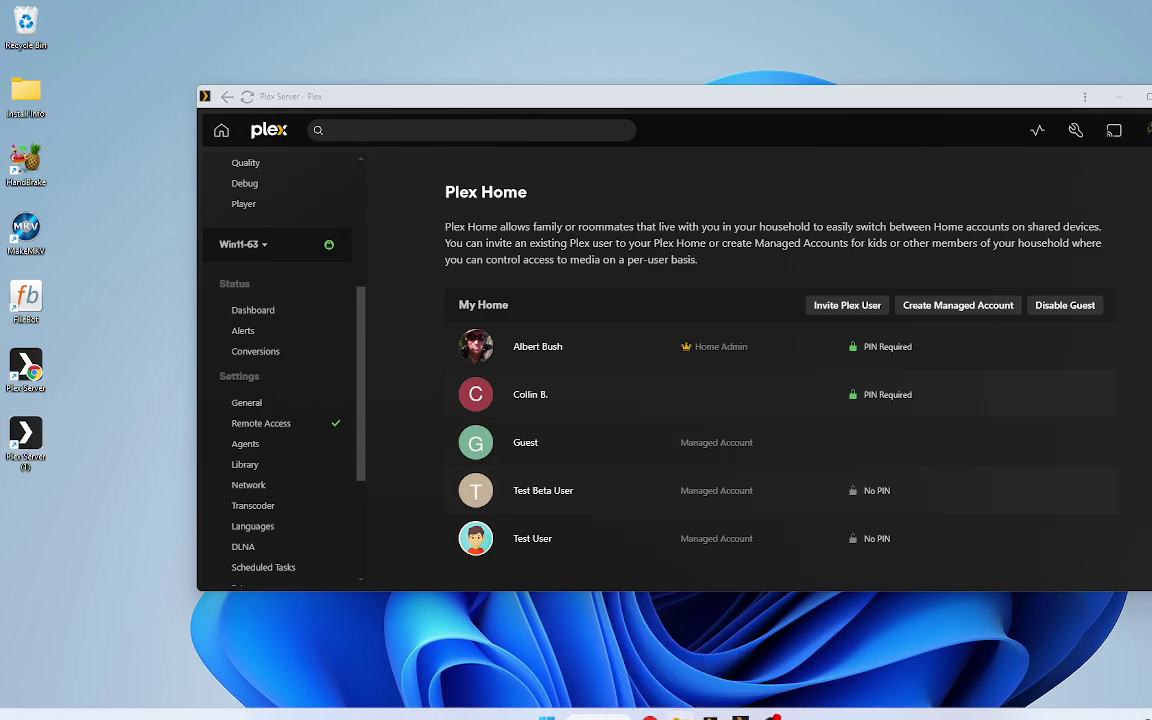
Preview the Generic Profile Picture PNG from the Downloads folder, close it, and return to the Plex Server window.
left_click(680, 717)
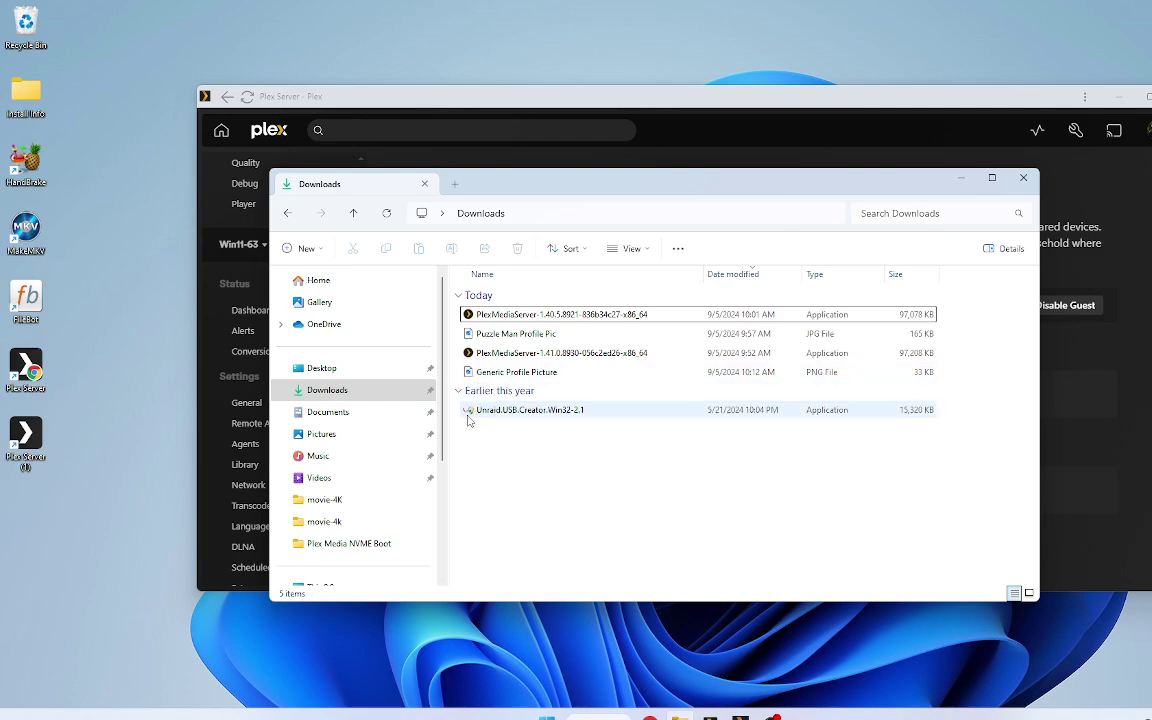
left_click(516, 372)
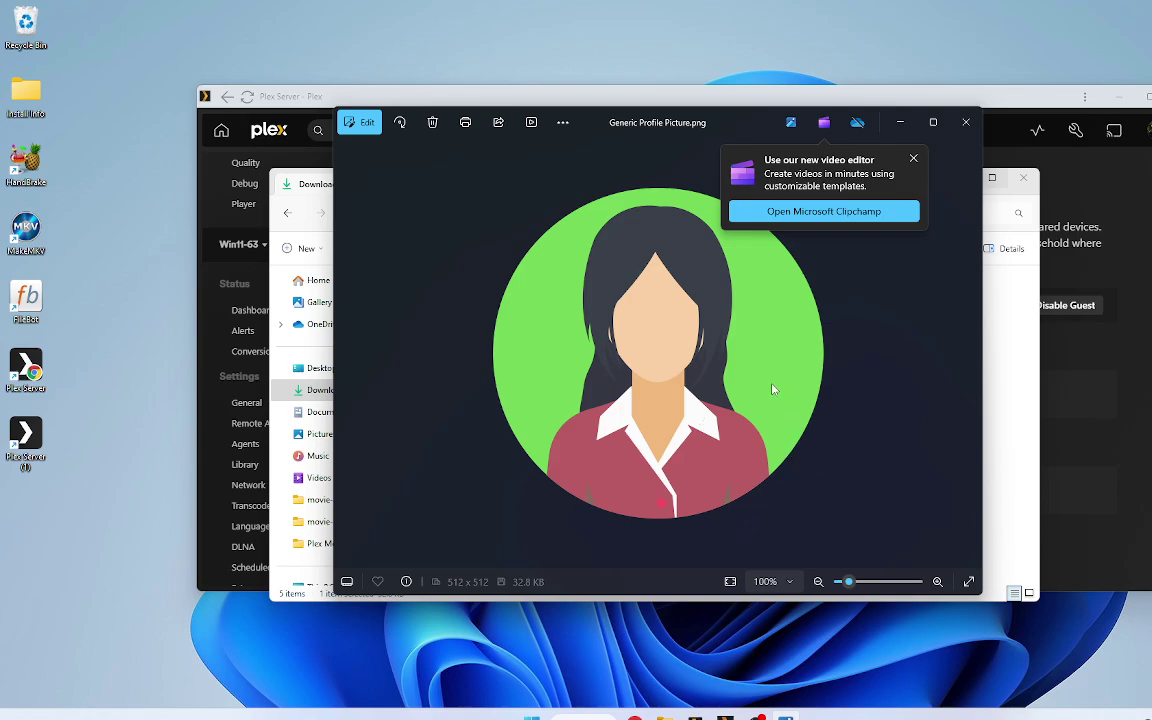
left_click(969, 125)
left_click(870, 102)
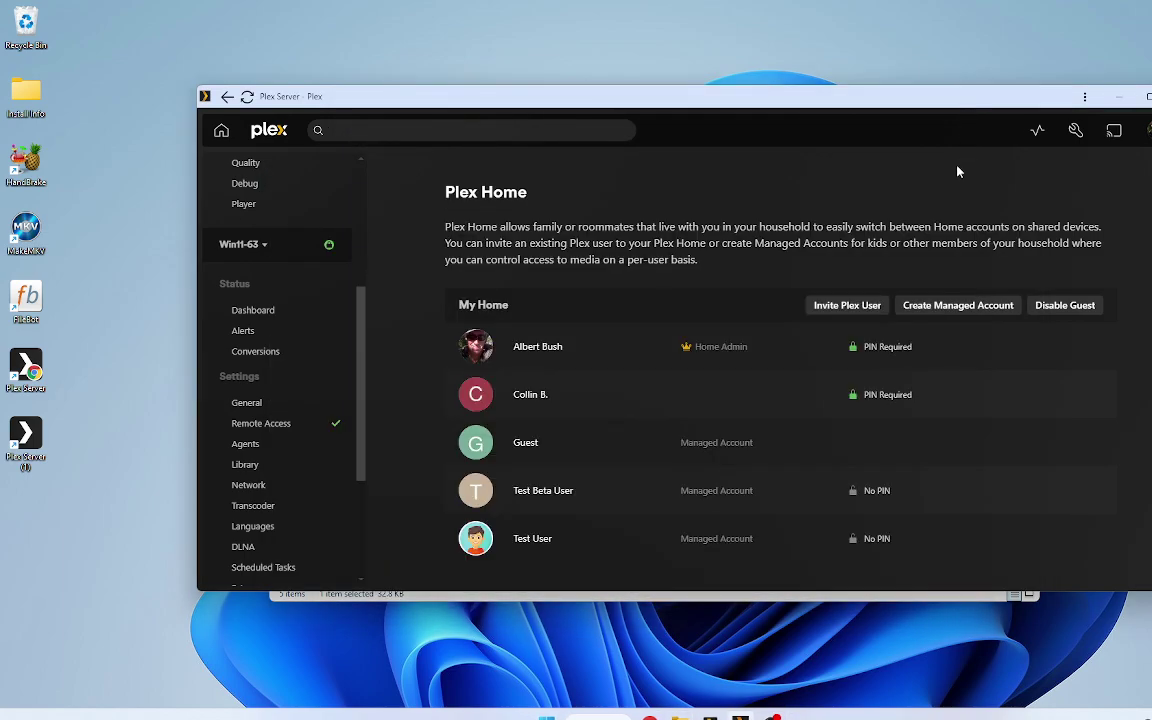
left_click(548, 490)
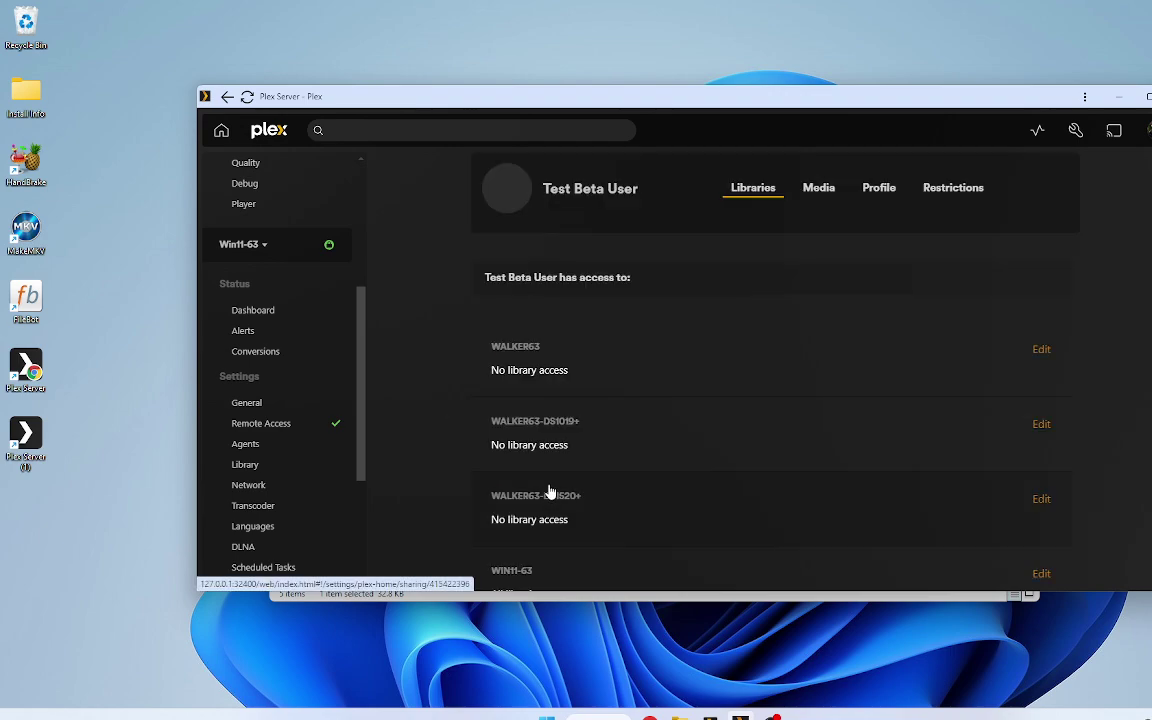
left_click(878, 188)
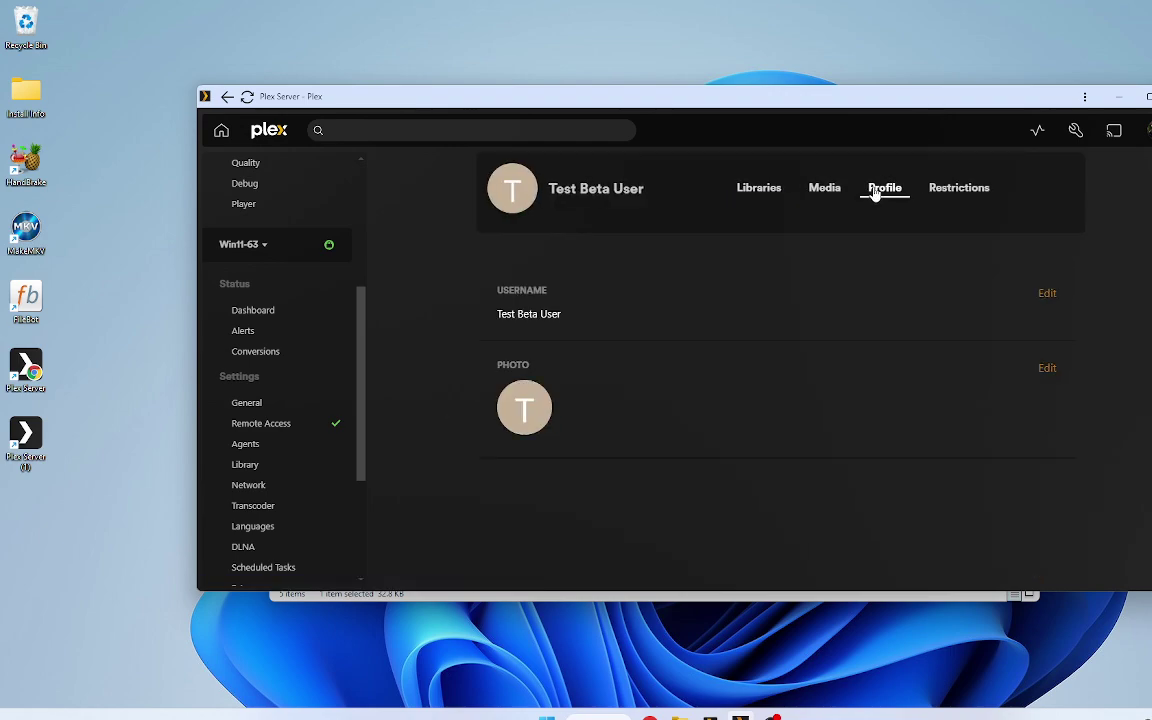
left_click(1047, 370)
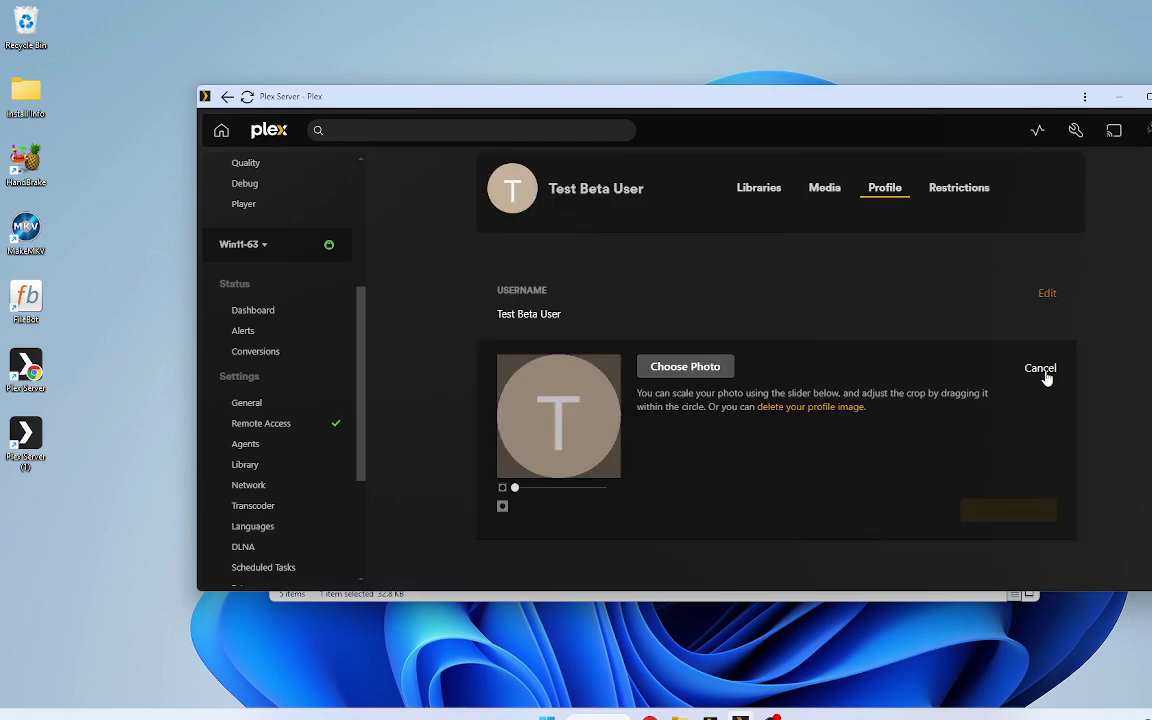
left_click(677, 368)
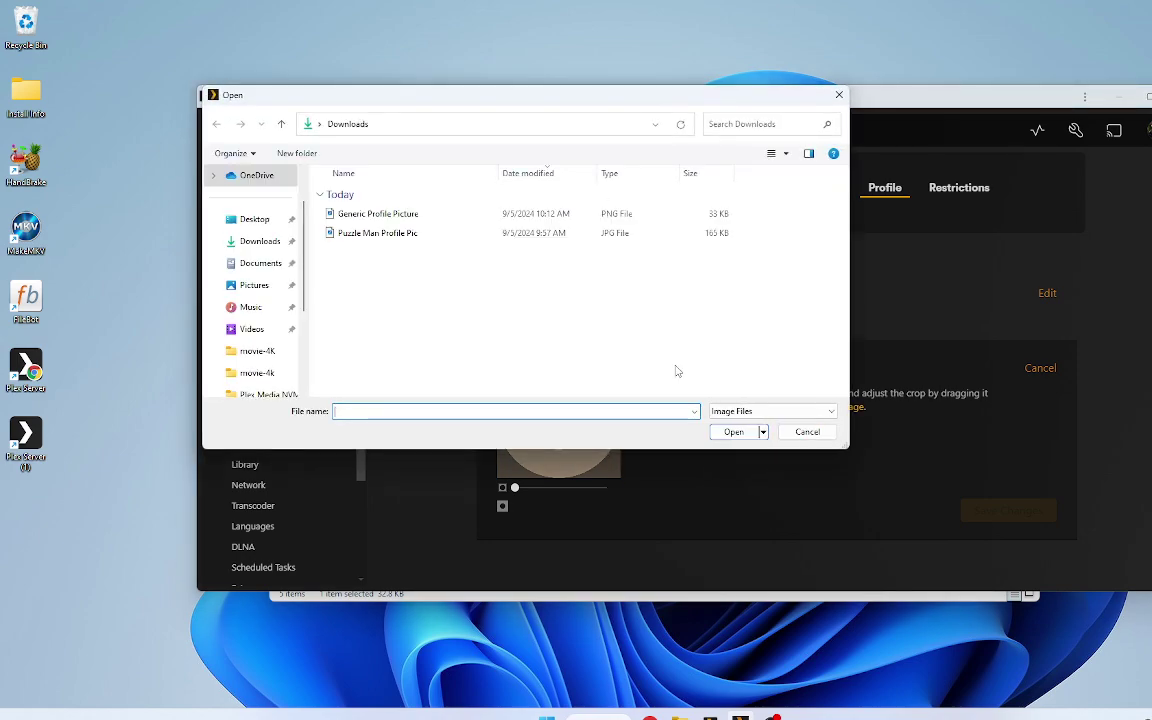
left_click(334, 213)
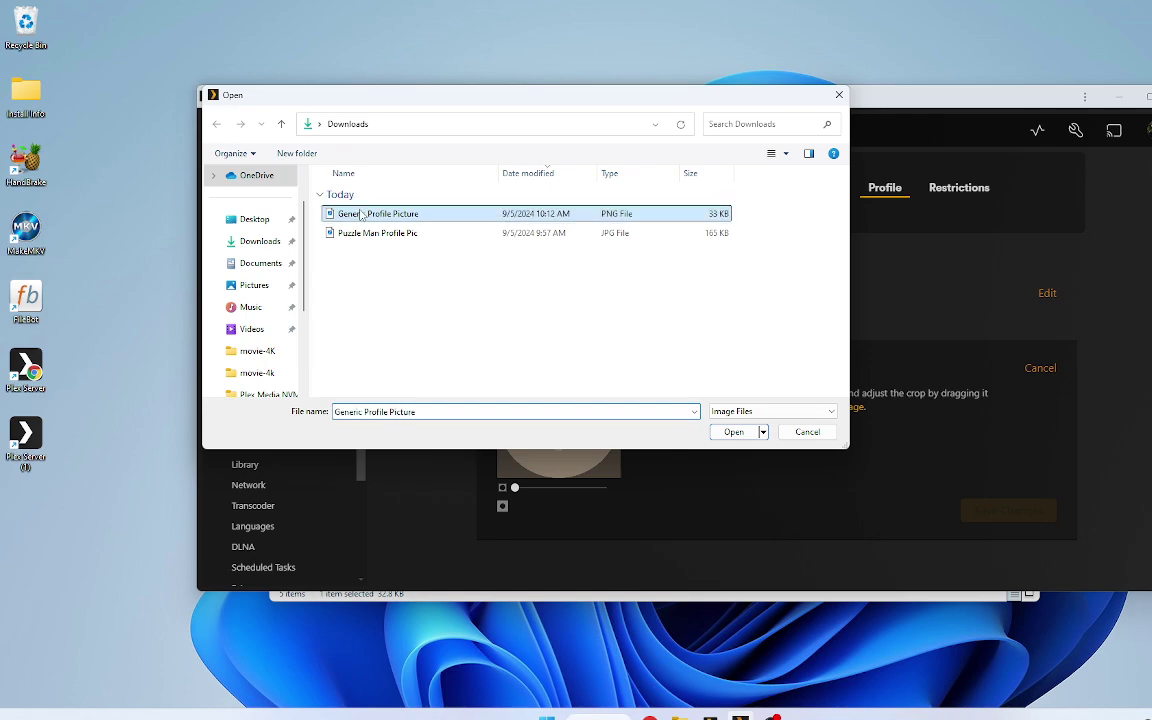
left_click(734, 432)
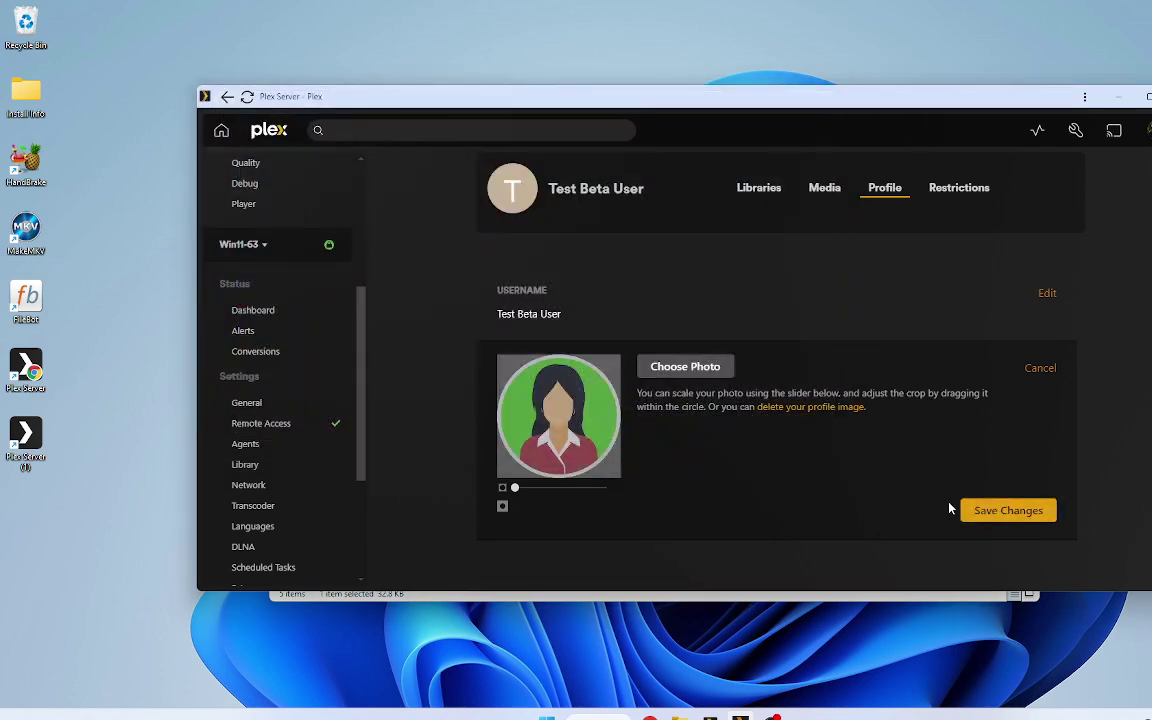
left_click(990, 512)
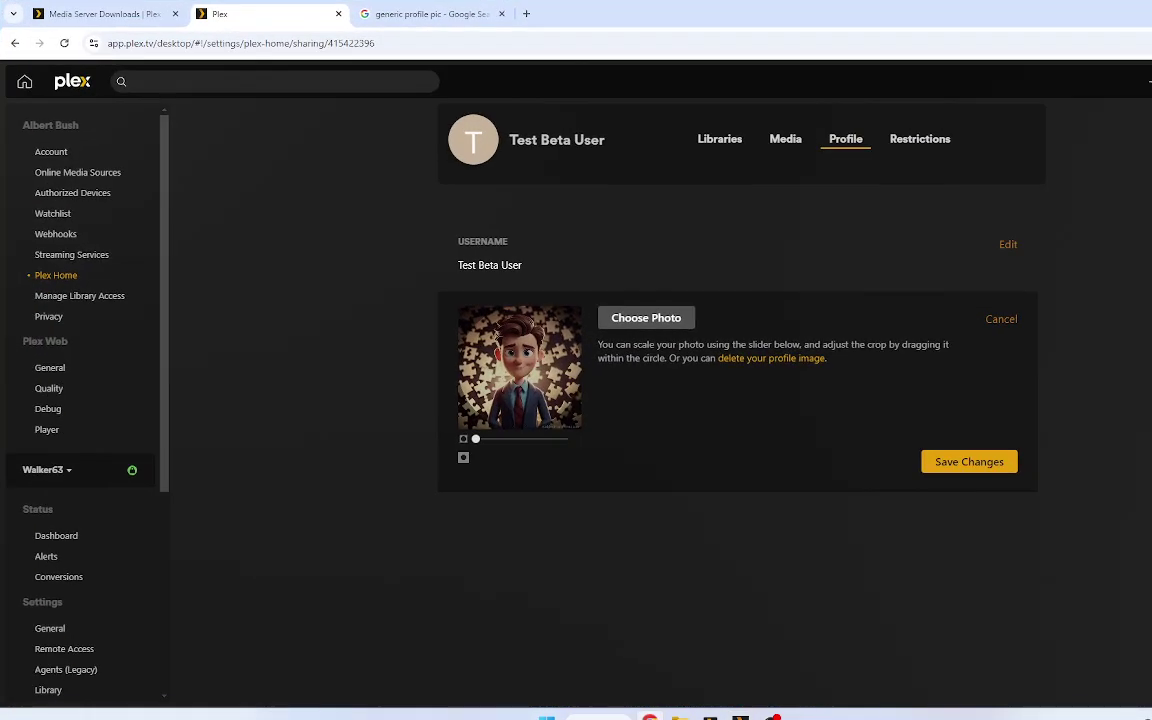
Switch to the browser, search Google for "gimp image editor" in a new tab and open the GIMP website.
left_click(526, 14)
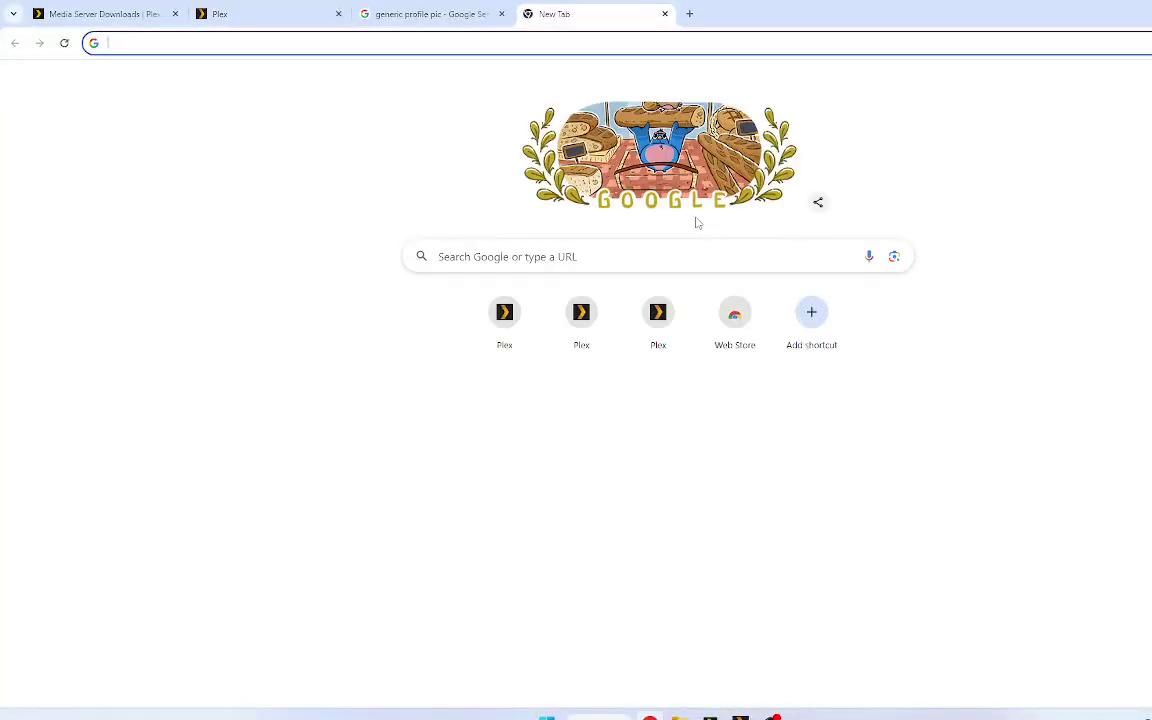
left_click(712, 258)
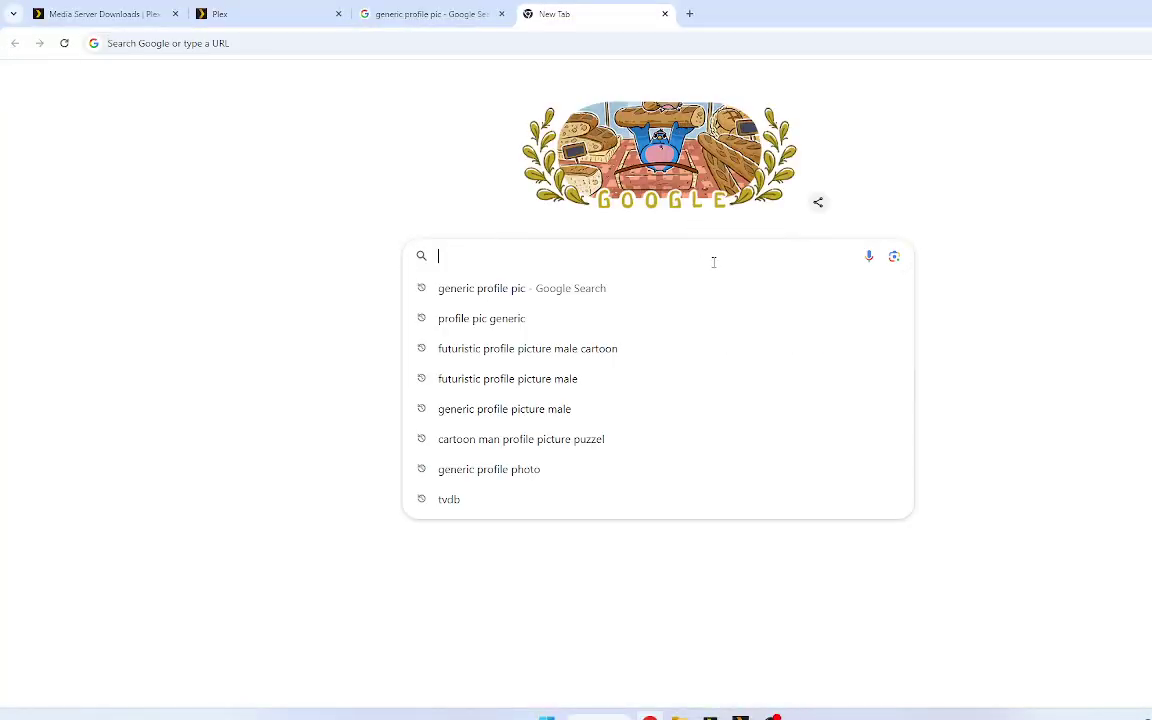
type("gimp")
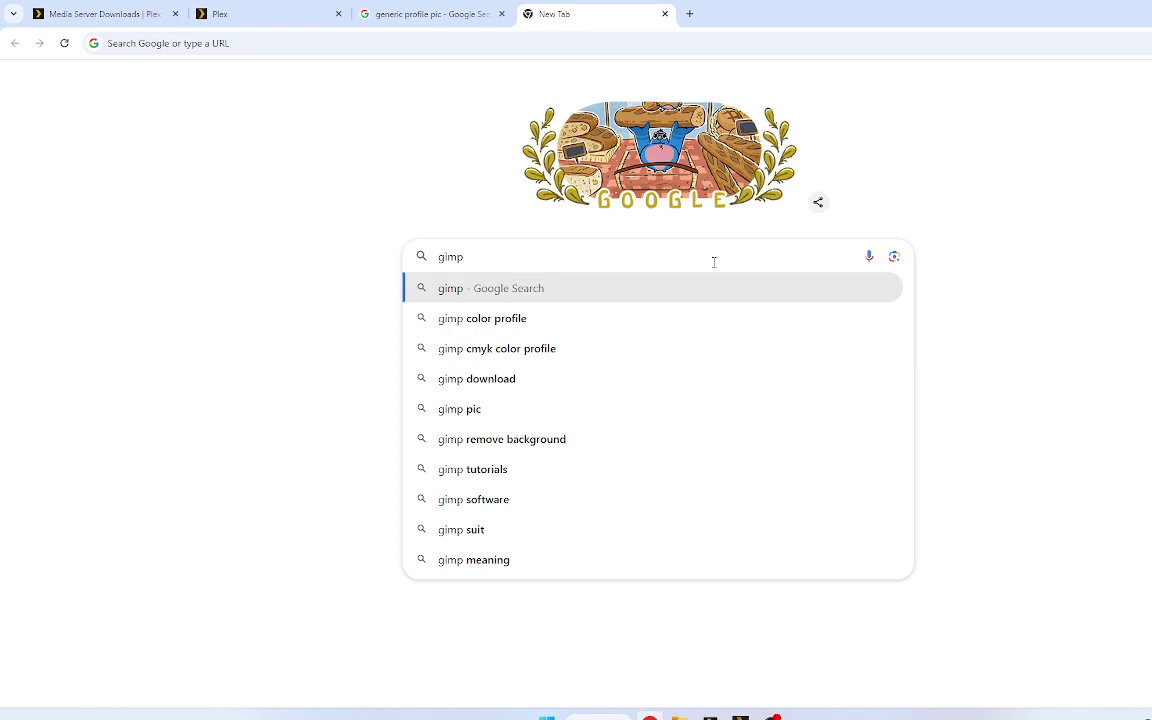
type(" image")
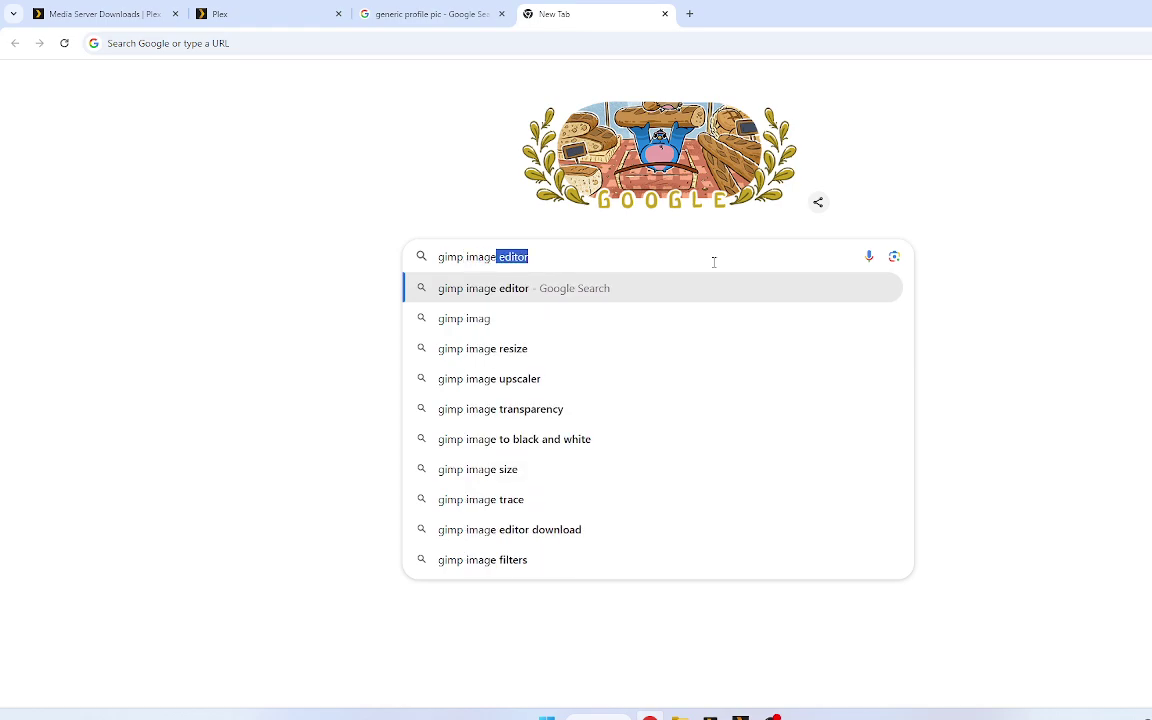
key("Return")
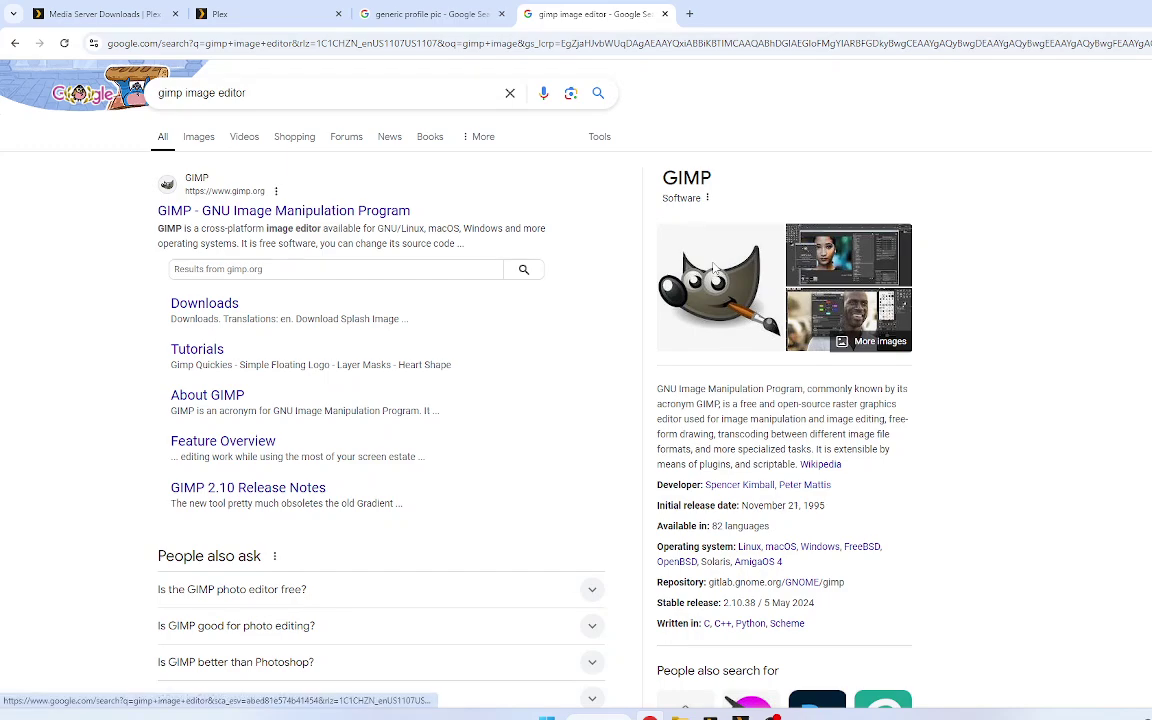
left_click(262, 212)
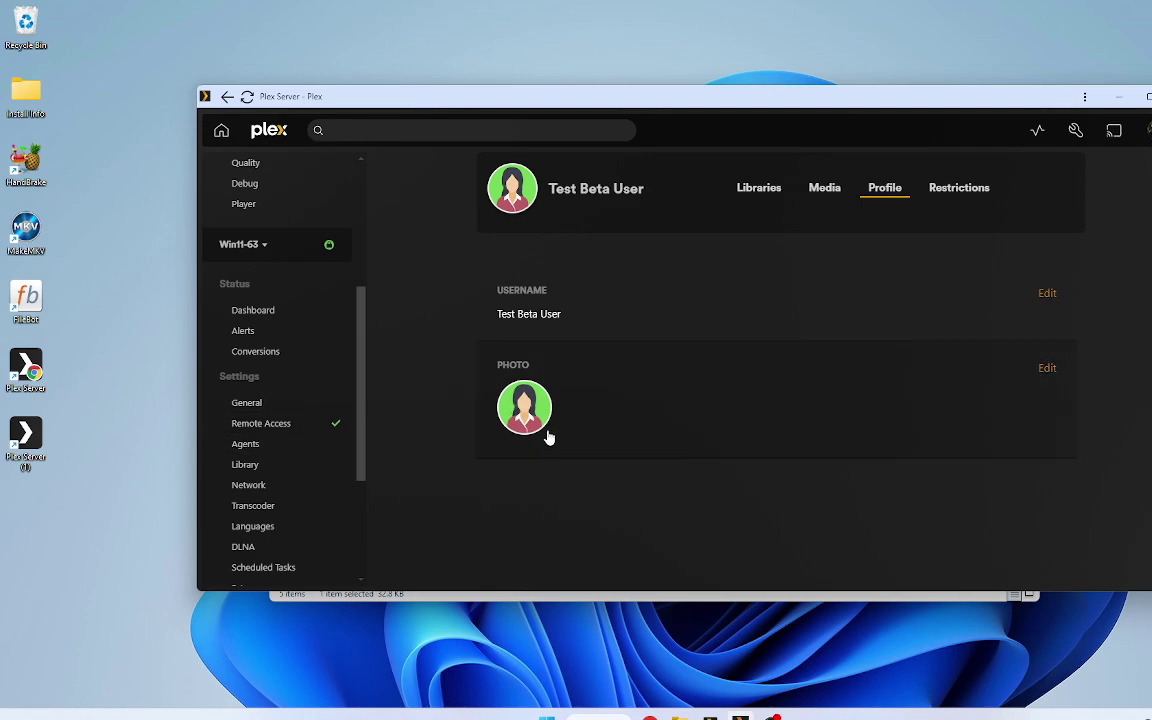
Check the server version in the Win11-63 General settings of the Plex Server window and return to Test Beta User's page.
left_click(868, 716)
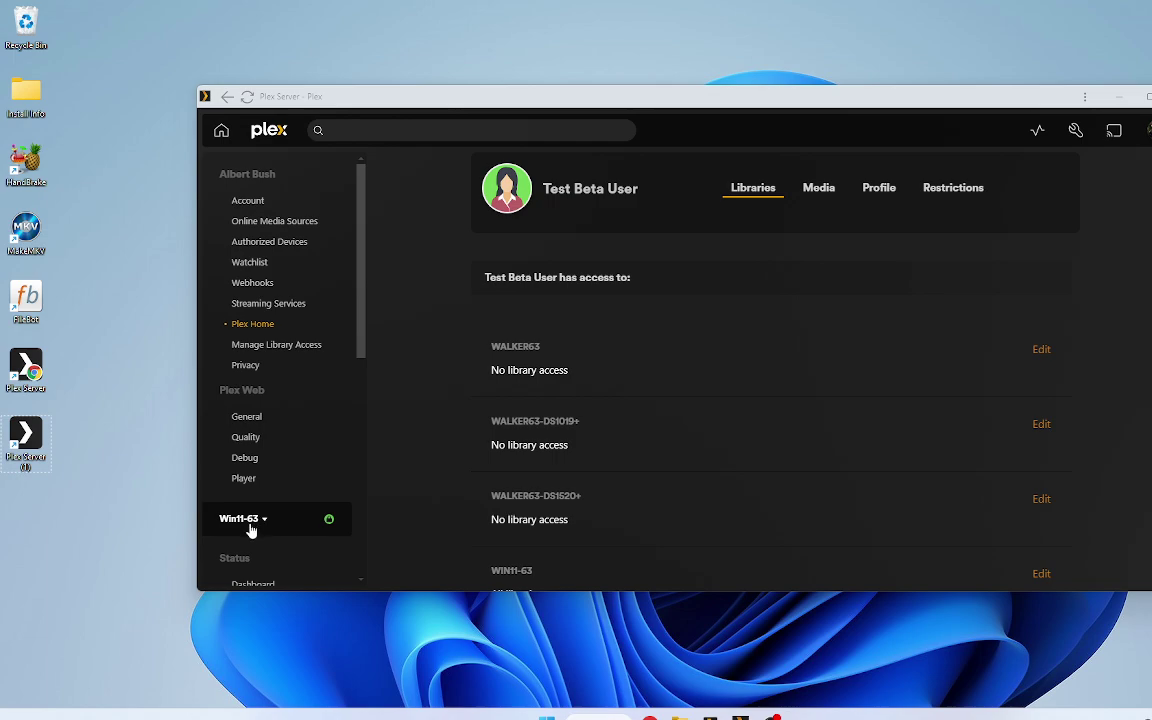
scroll(250, 530, "down", 5)
left_click(248, 403)
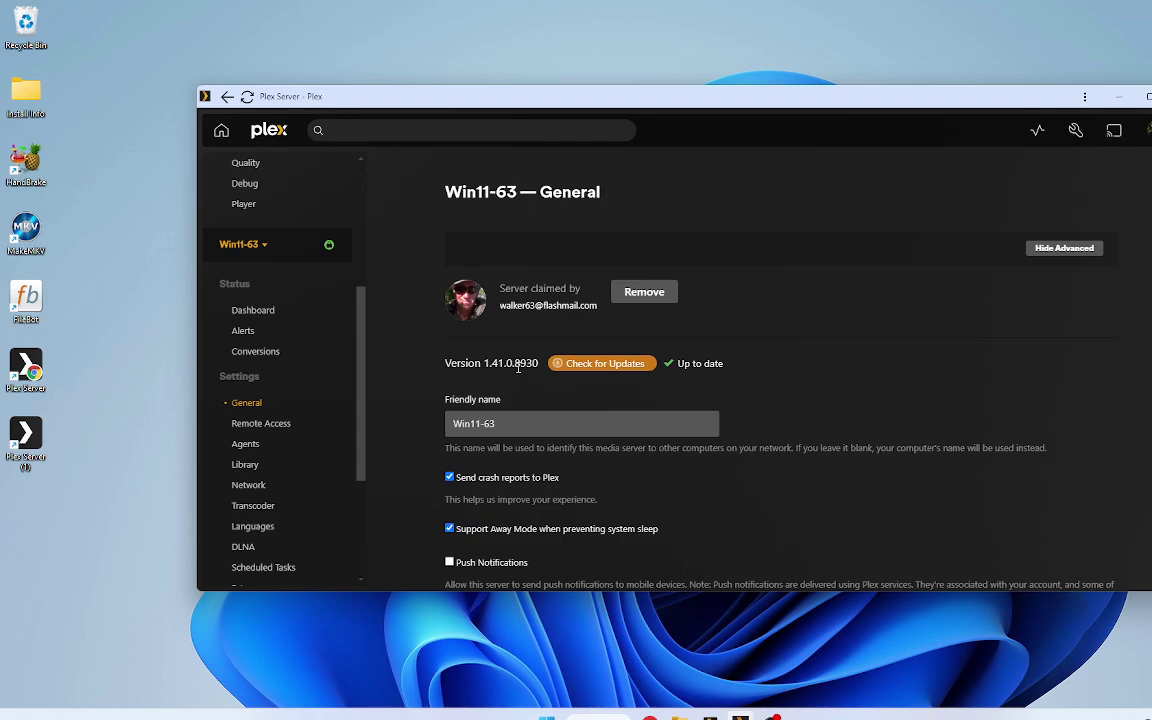
right_click(443, 99)
left_click(460, 180)
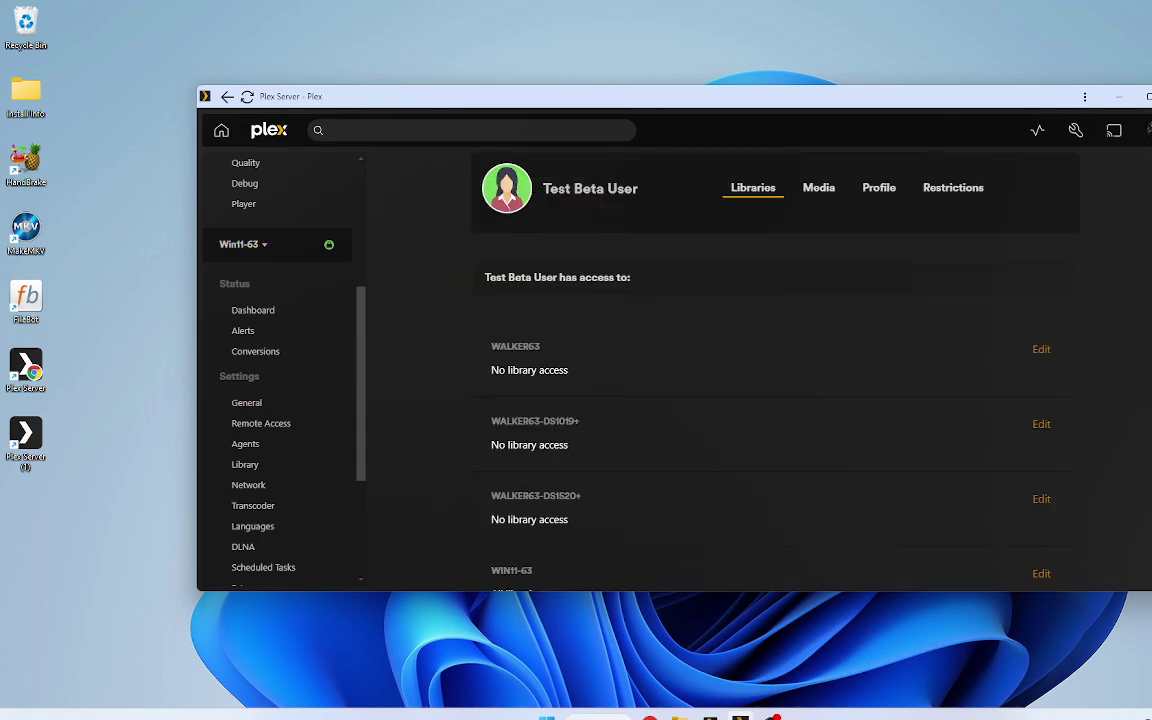
Preview the employee_6833588 PNG from the Downloads folder, then dismiss the preview and the folder window.
left_click(680, 716)
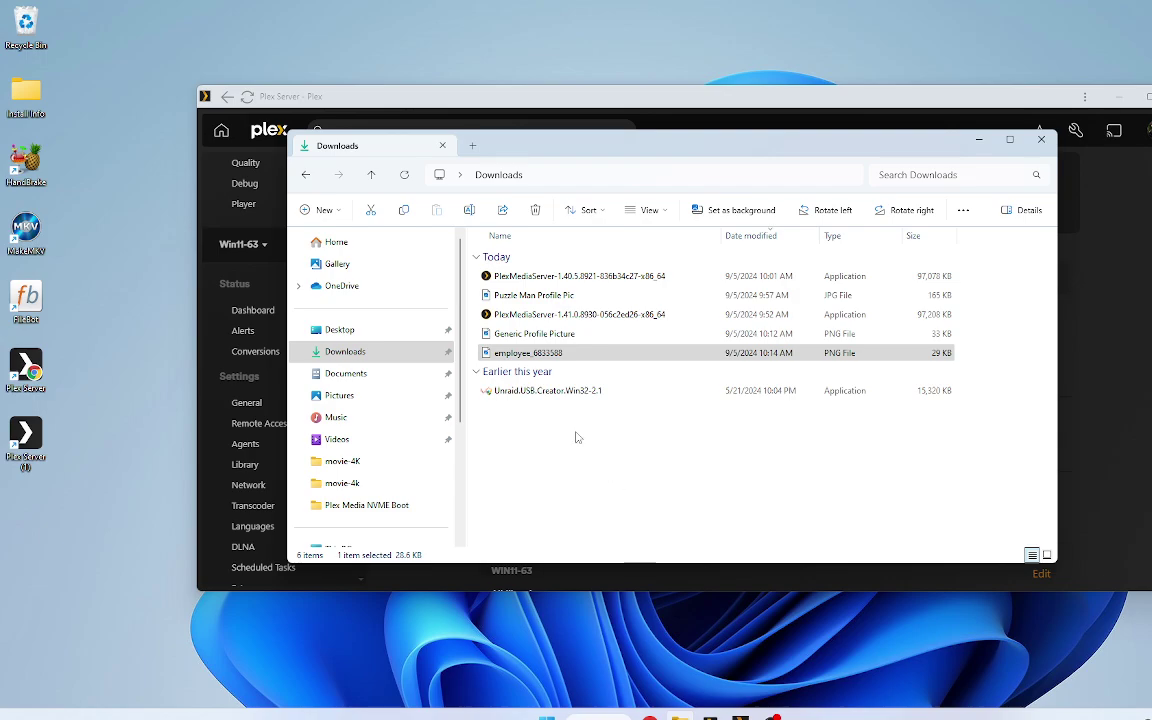
left_click(567, 354)
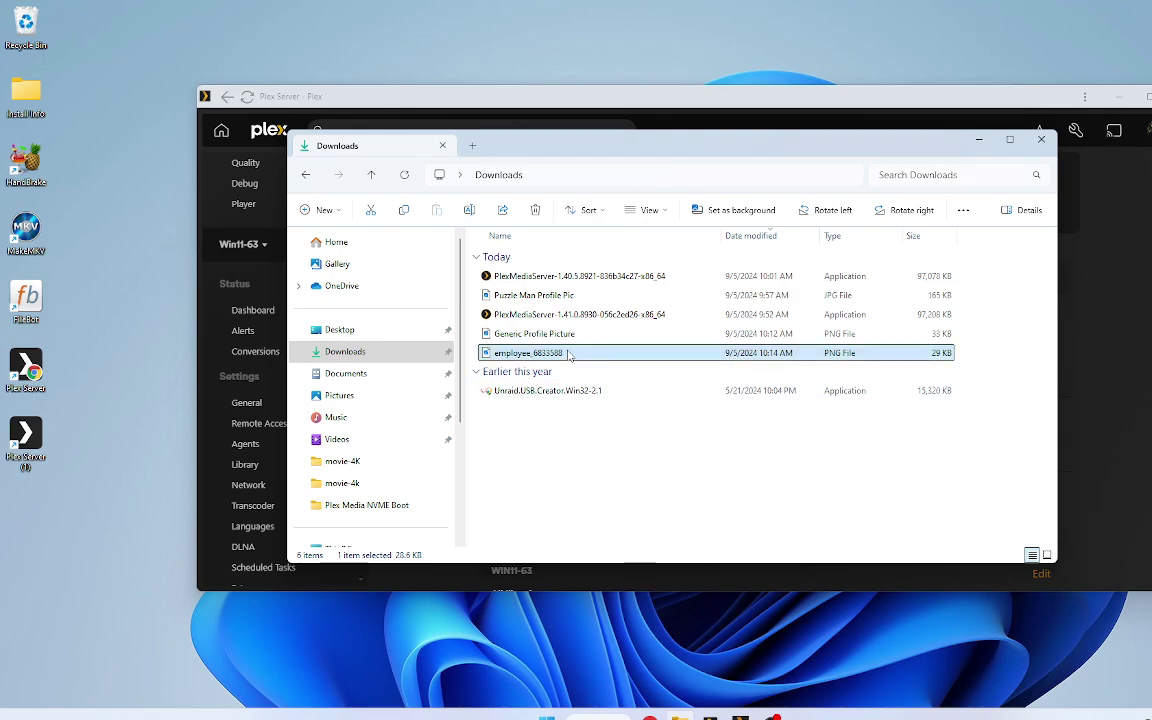
double_click(567, 354)
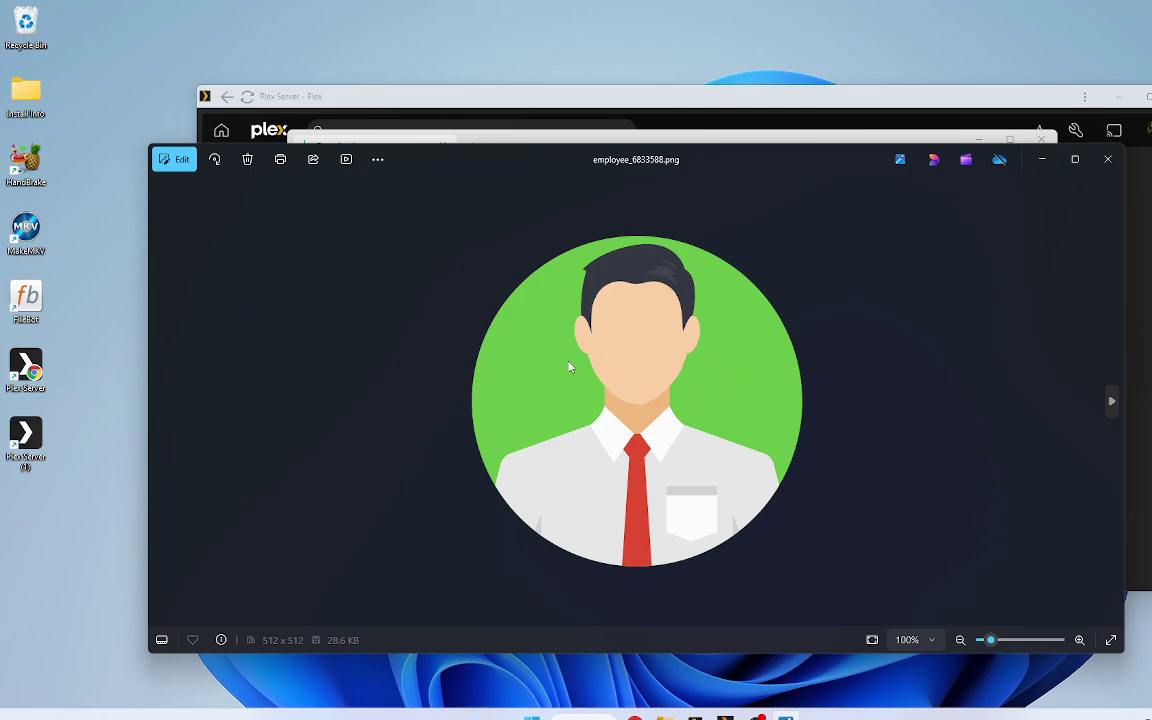
left_click(1107, 159)
left_click(1040, 120)
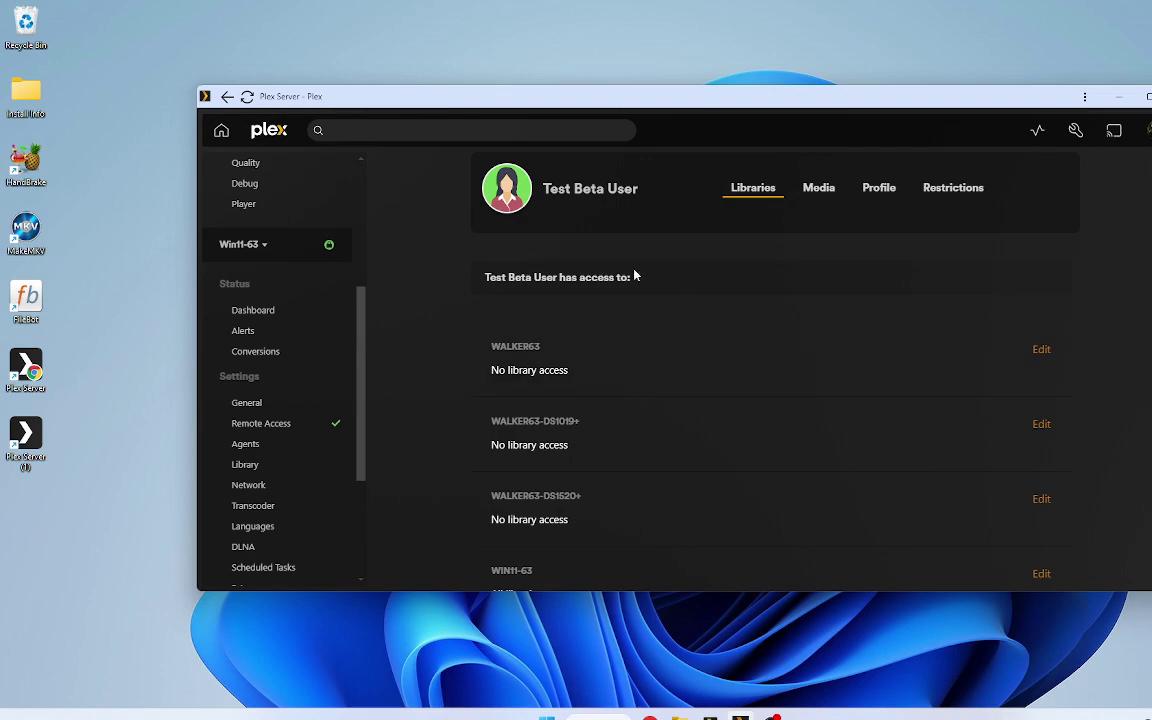
double_click(703, 100)
left_click(846, 99)
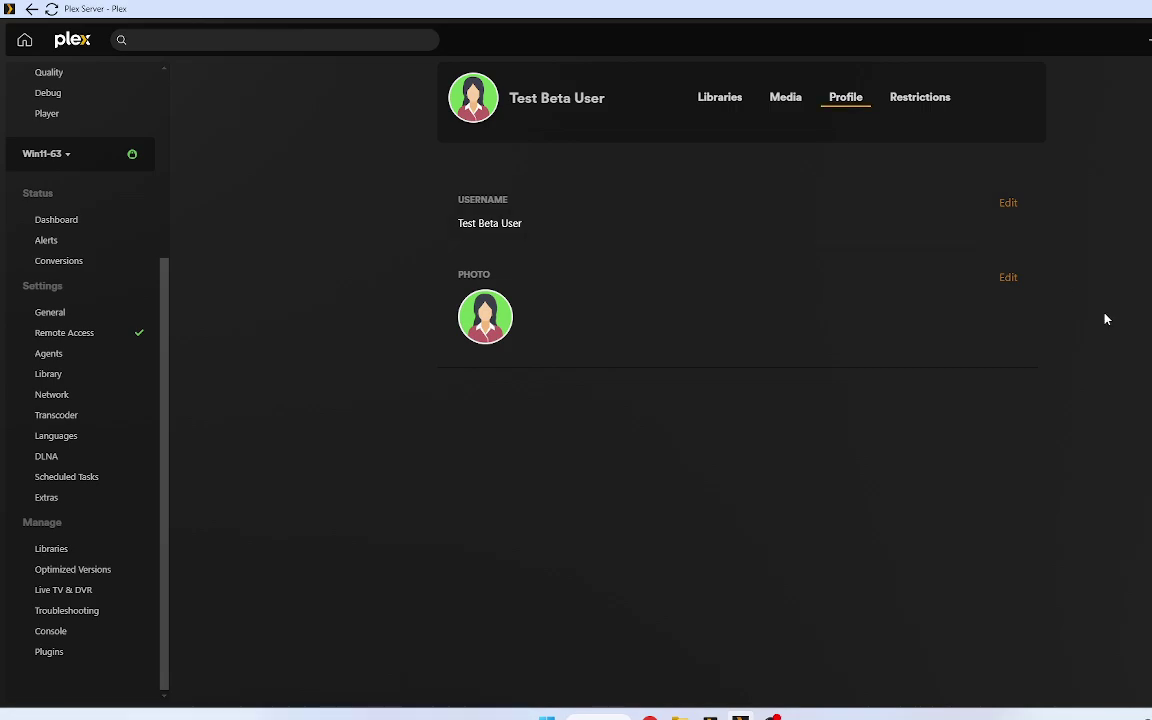
left_click(1006, 280)
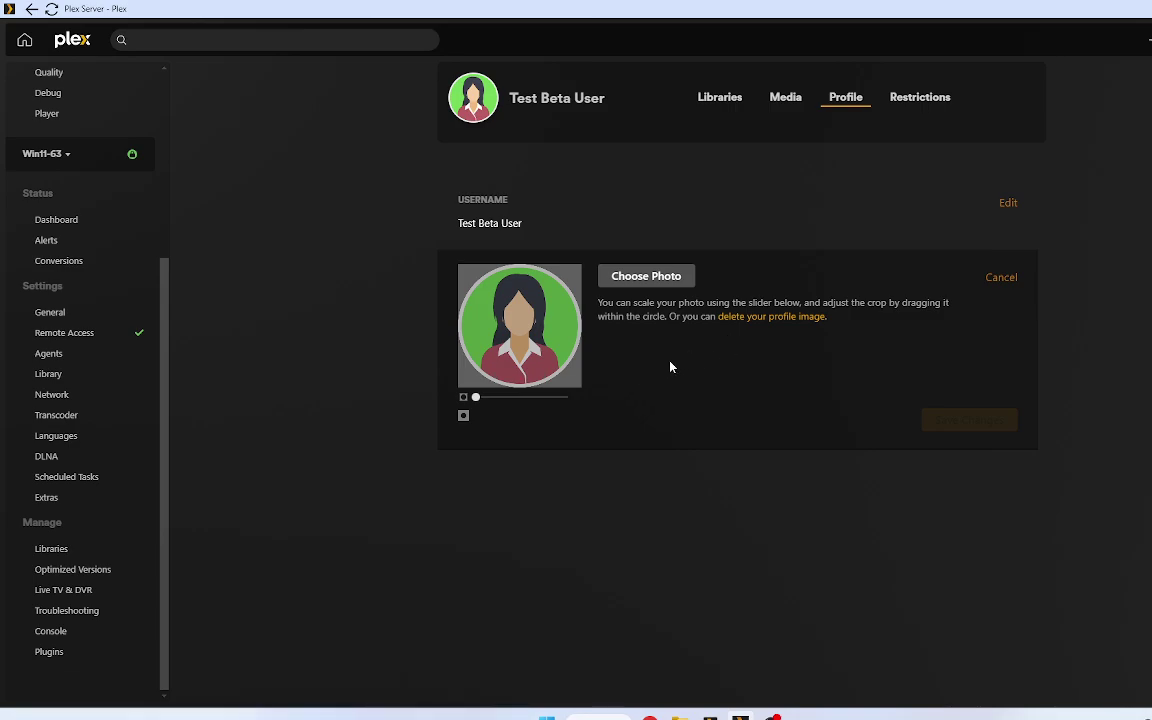
left_click(653, 281)
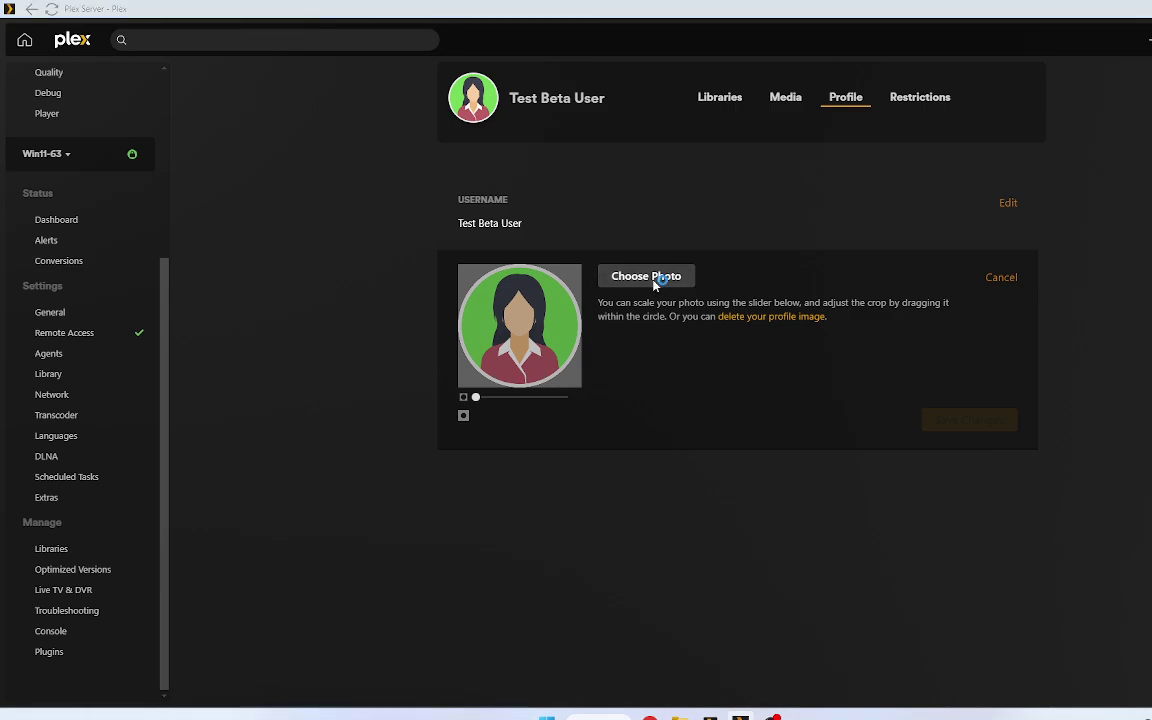
left_click(170, 129)
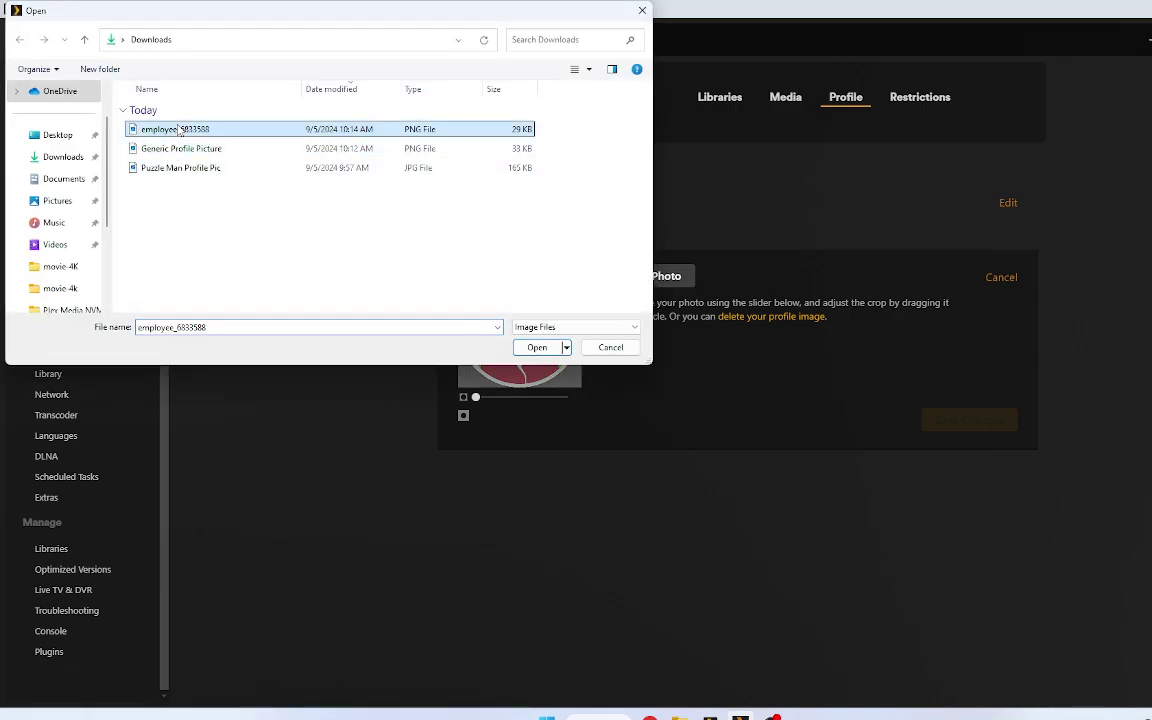
left_click(537, 346)
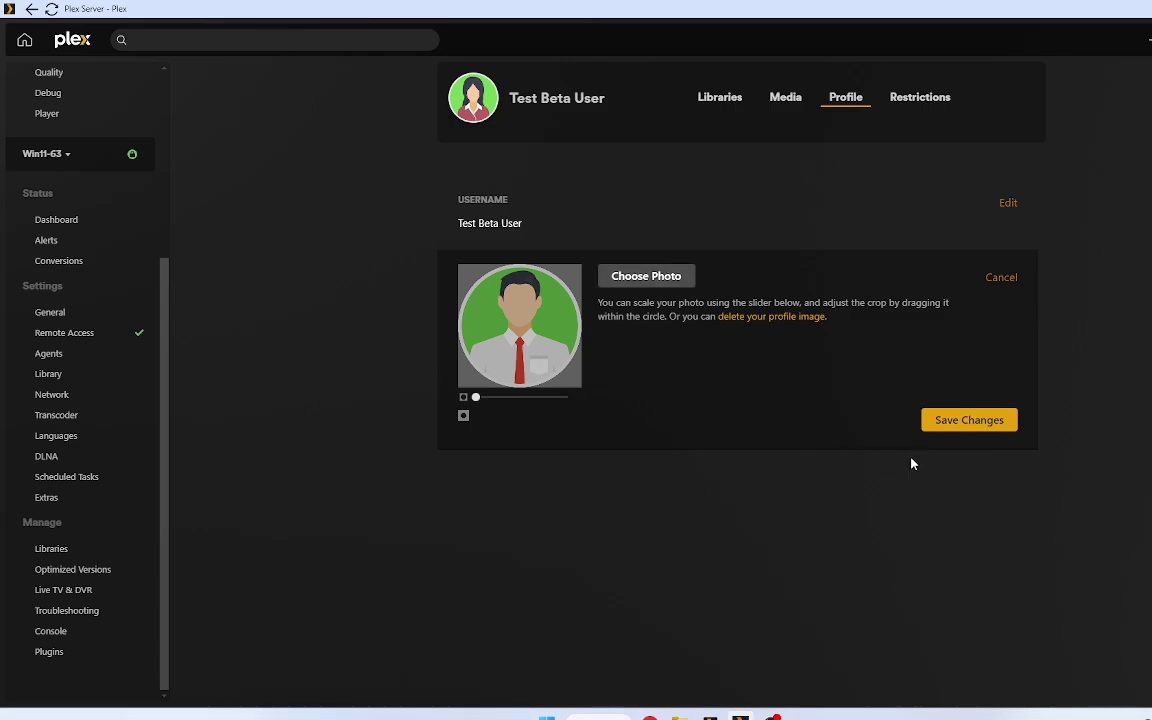
left_click(940, 424)
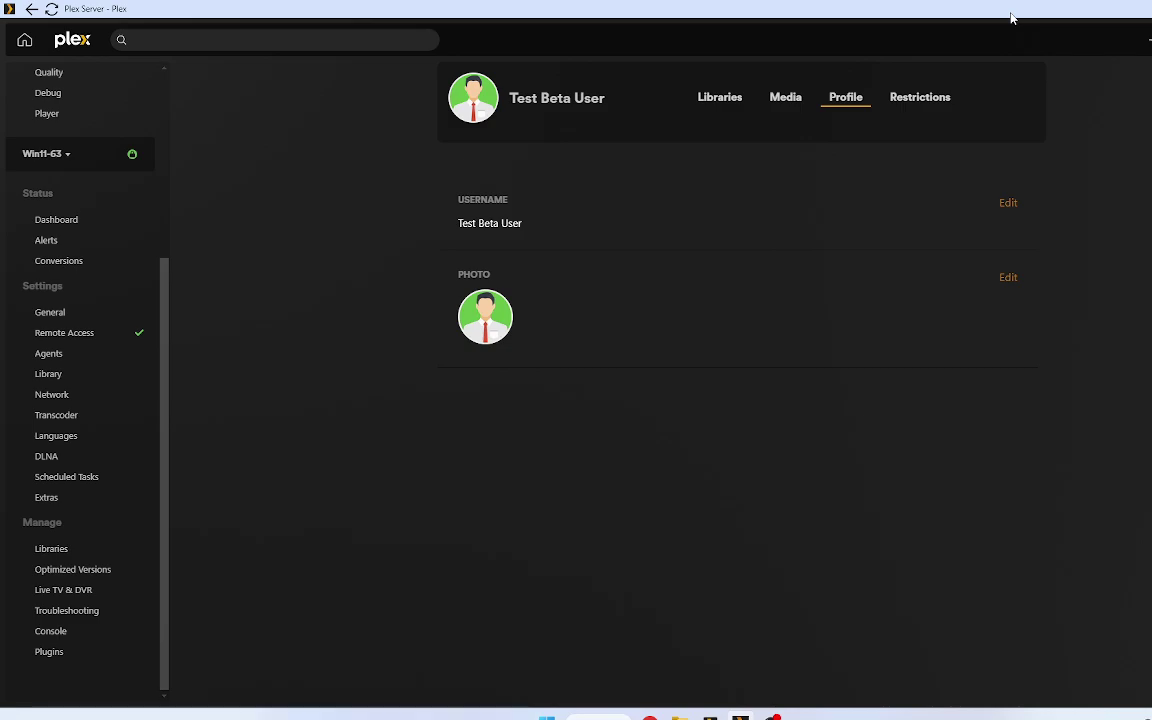
left_click_drag(1011, 17, 964, 108)
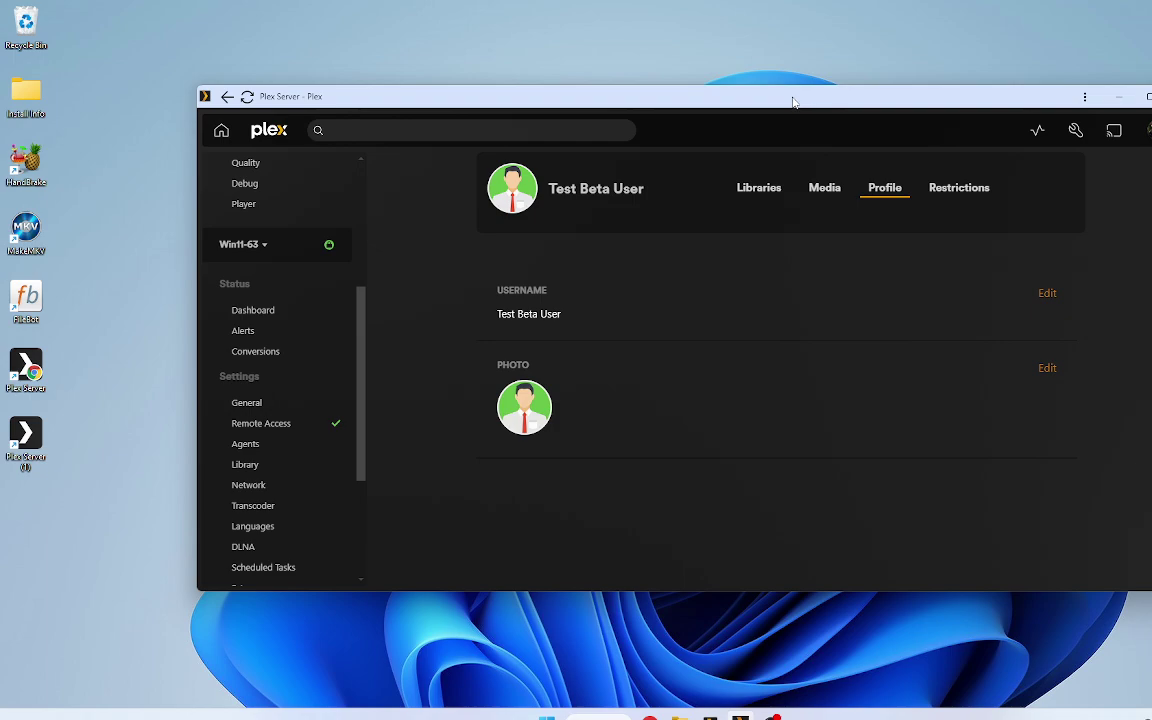
left_click(1051, 686)
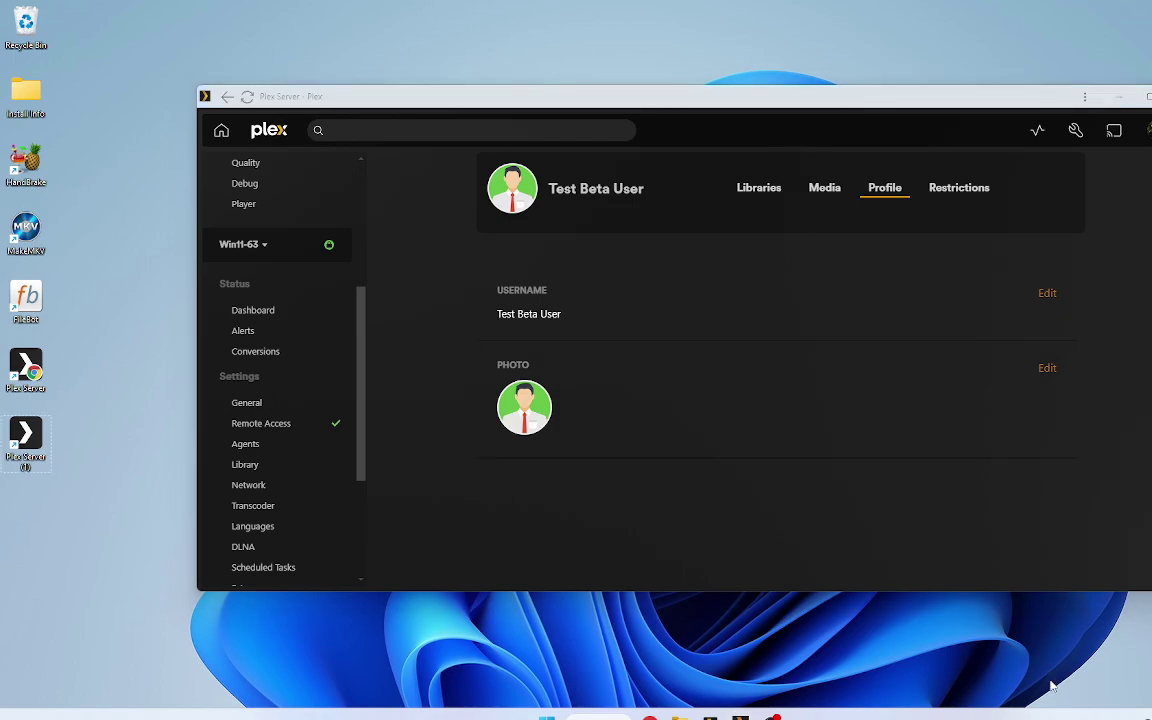